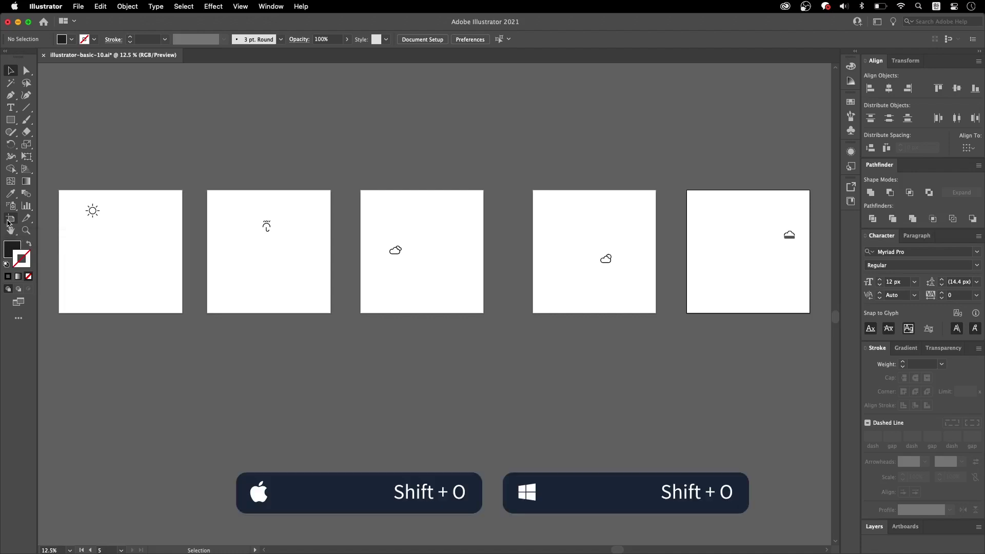
Switch to the Artboard tool and select the artboard containing the sun icon
{"action": "left_click", "coordinate": [9, 221]}
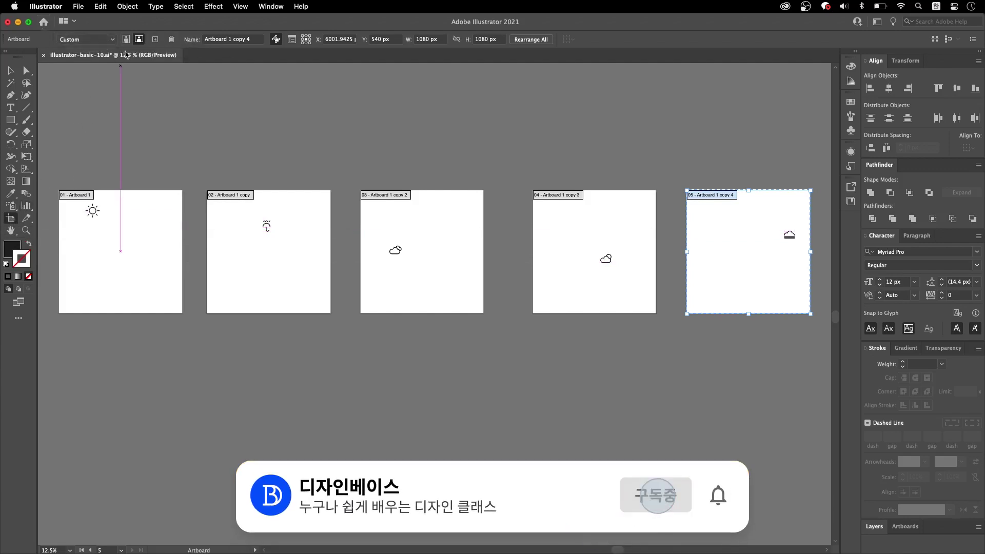
{"action": "left_click", "coordinate": [169, 200]}
{"action": "scroll", "coordinate": [175, 185], "scroll_direction": "left", "scroll_amount": 5}
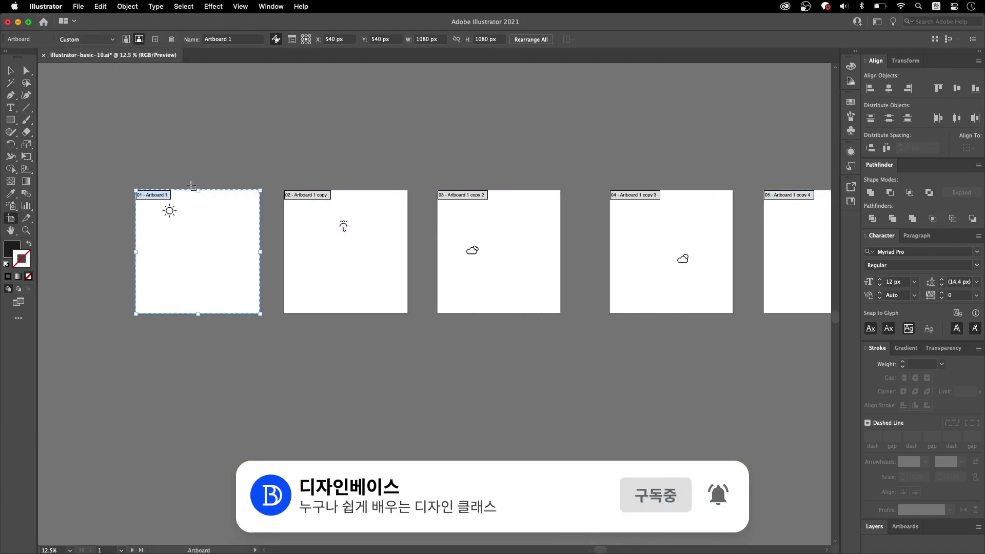
{"action": "scroll", "coordinate": [192, 187], "scroll_direction": "left", "scroll_amount": 2}
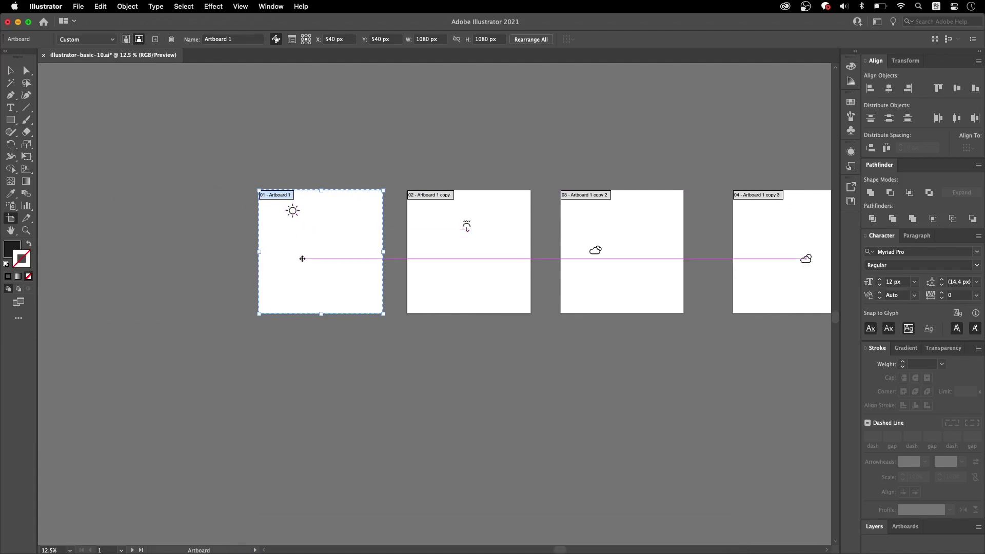
Delete the sun icon's artboard and undo the deletion, doing this twice
{"action": "key", "text": "Delete"}
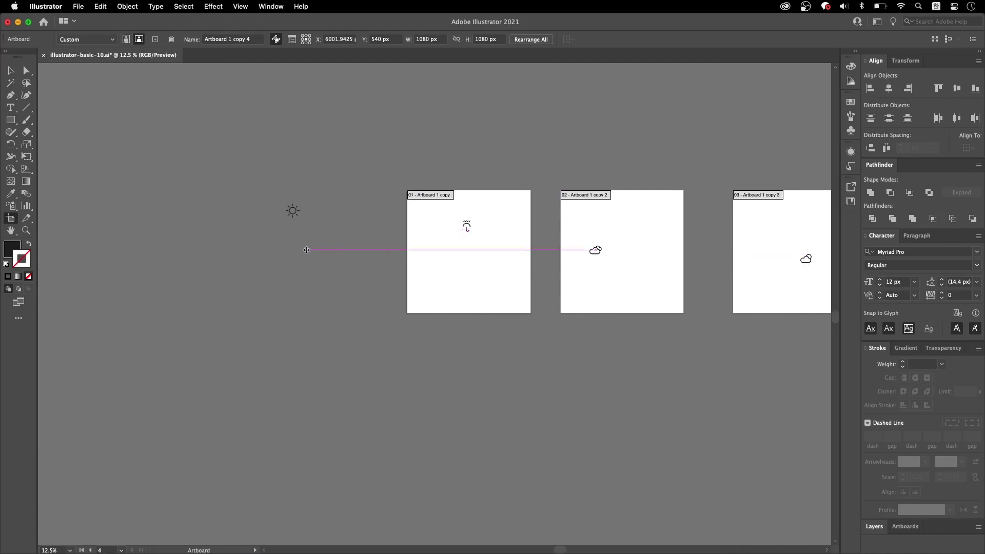
{"action": "key", "text": "super+z"}
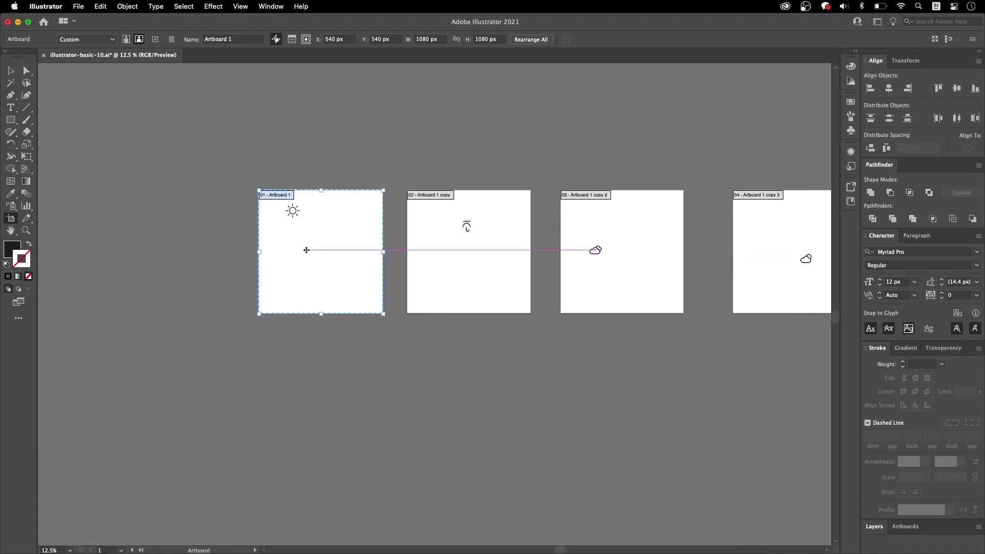
{"action": "left_click", "coordinate": [173, 40]}
{"action": "key", "text": "super+z"}
Rename the artboard containing the sun icon as 01
{"action": "left_click", "coordinate": [239, 41]}
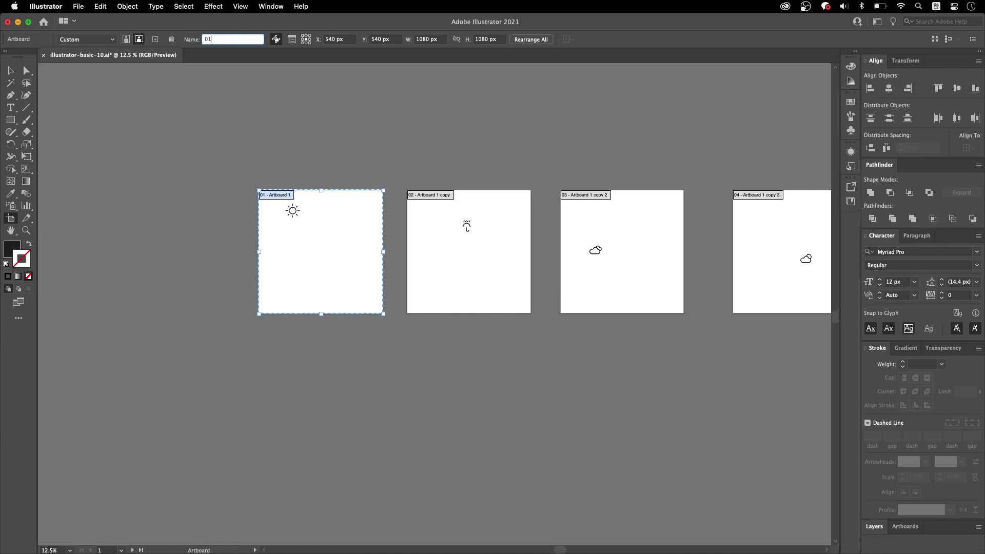
{"action": "key", "text": "backslash"}
{"action": "left_click", "coordinate": [324, 246]}
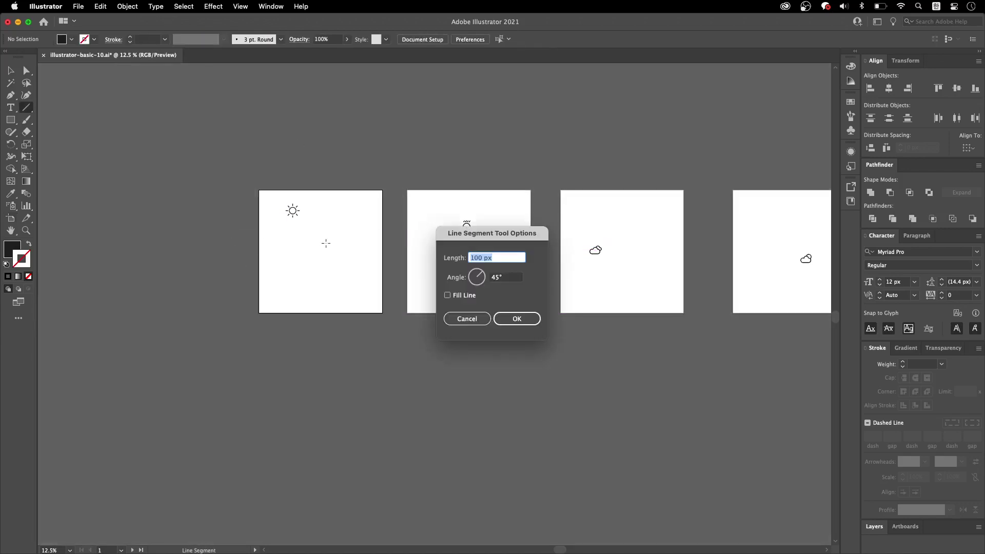
{"action": "key", "text": "Escape"}
{"action": "key", "text": "shift+o"}
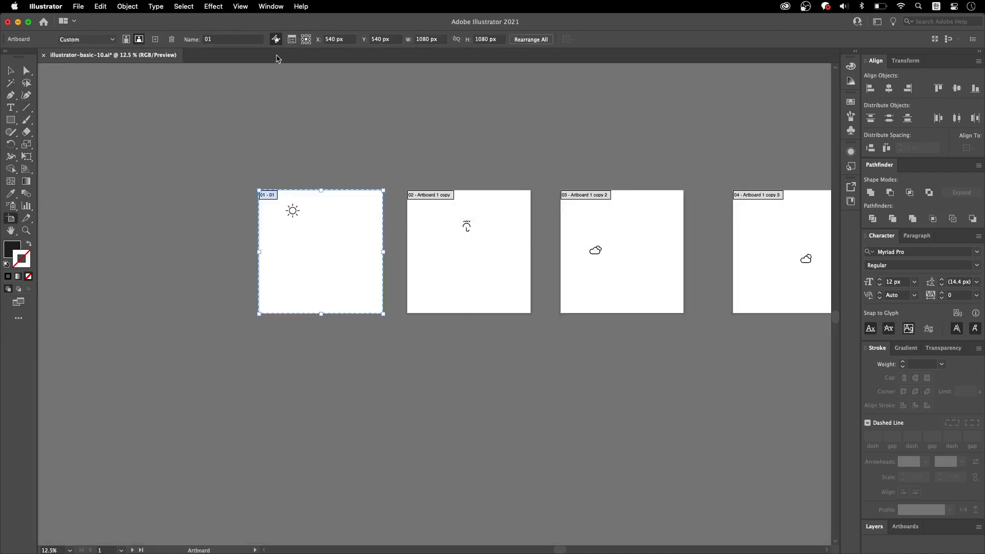
Show the center mark on artboard 01 and inspect it up close
{"action": "left_click", "coordinate": [276, 40]}
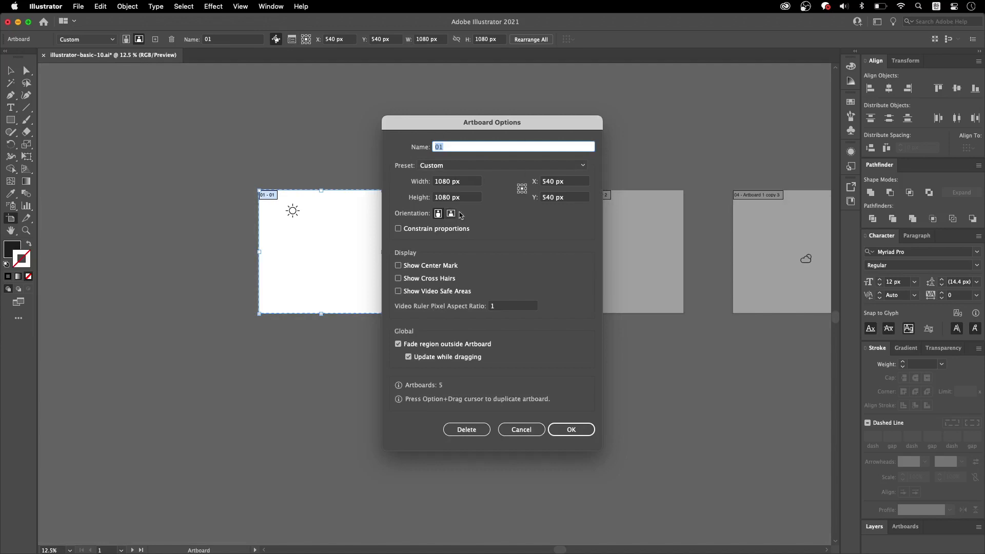
{"action": "left_click", "coordinate": [398, 266]}
{"action": "left_click", "coordinate": [564, 428]}
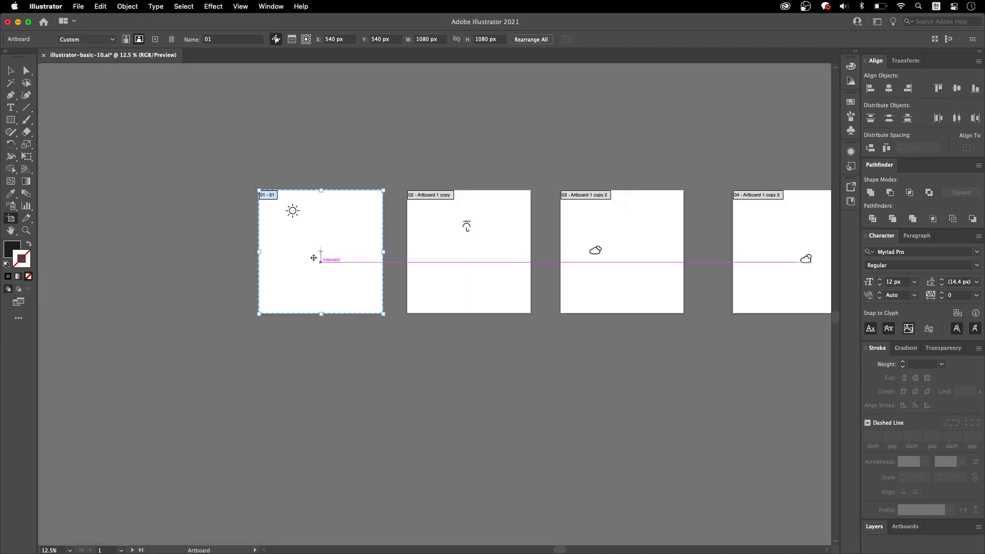
{"action": "scroll", "coordinate": [309, 257], "scroll_direction": "up", "scroll_amount": 5}
{"action": "scroll", "coordinate": [372, 239], "scroll_direction": "down", "scroll_amount": 4}
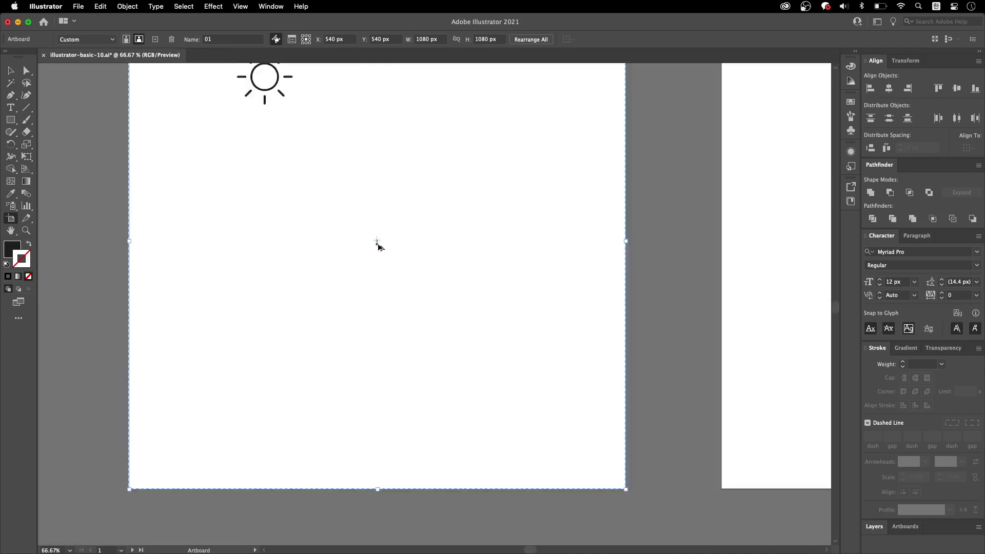
Turn off the center mark display in the options of artboard 01
{"action": "left_click", "coordinate": [291, 39]}
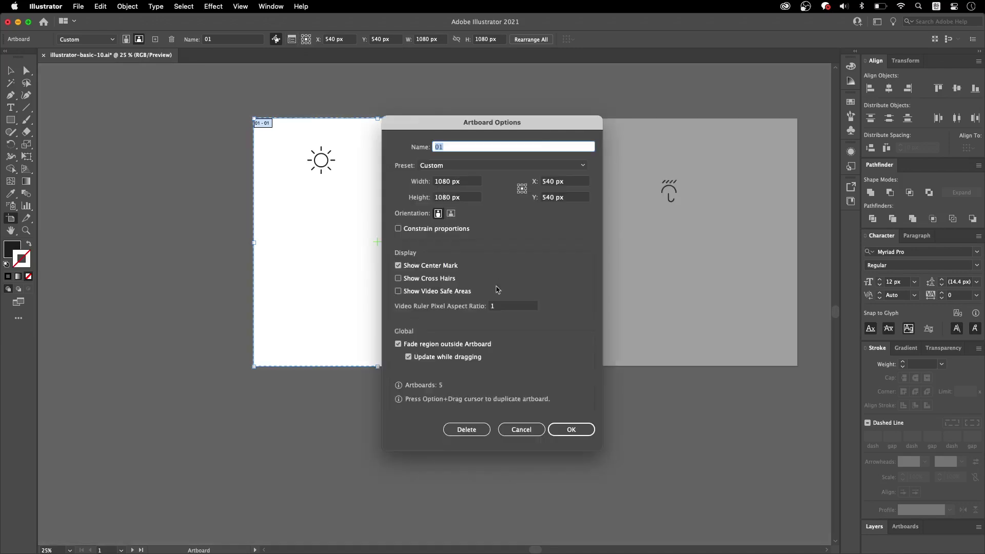
{"action": "left_click", "coordinate": [398, 266]}
{"action": "left_click", "coordinate": [571, 430]}
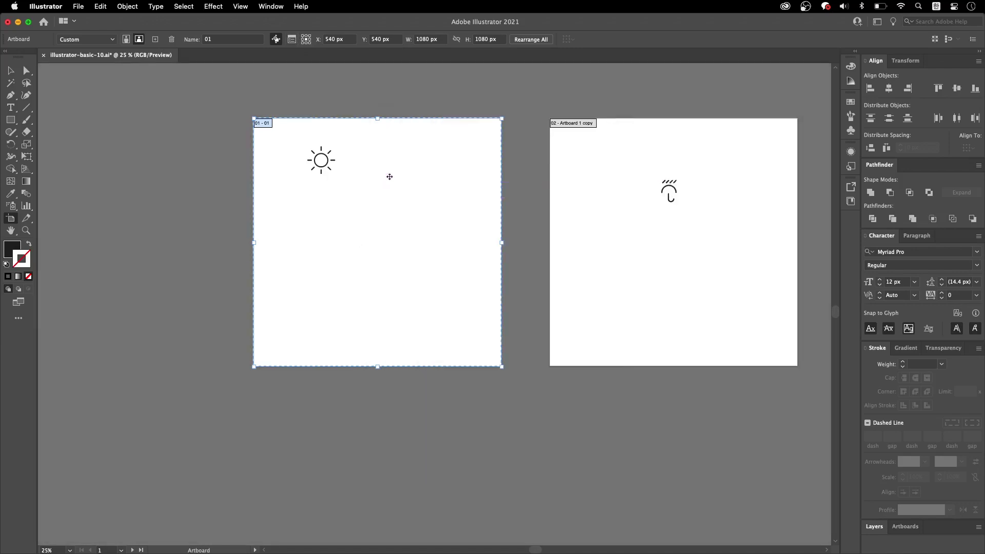
{"action": "scroll", "coordinate": [395, 177], "scroll_direction": "up", "scroll_amount": 2}
{"action": "scroll", "coordinate": [395, 177], "scroll_direction": "right", "scroll_amount": 3}
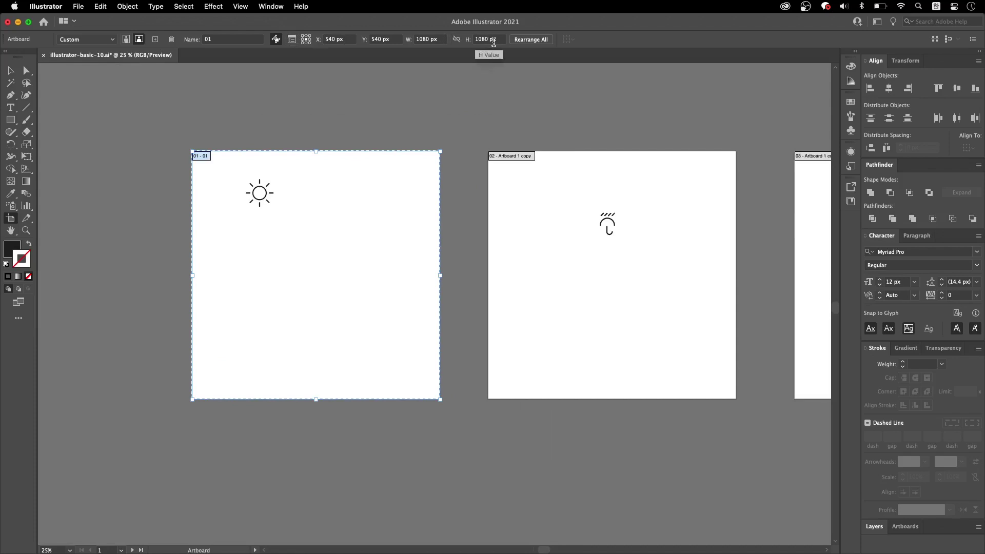
{"action": "left_click", "coordinate": [524, 41]}
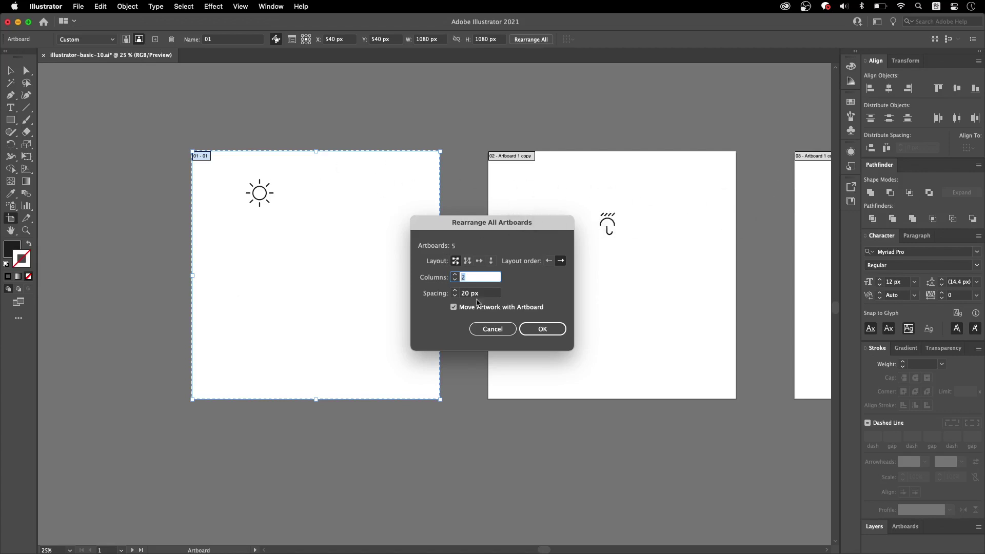
{"action": "type", "text": "5"}
{"action": "key", "text": "Return"}
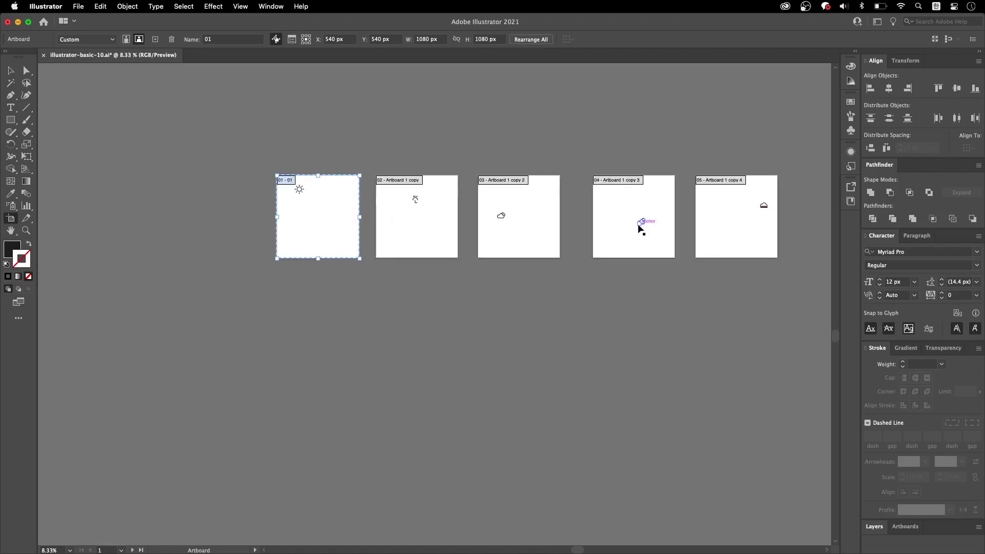
Move the second to fifth artboards closer together by hand into an uneven row
{"action": "scroll", "coordinate": [518, 228], "scroll_direction": "up", "scroll_amount": 2}
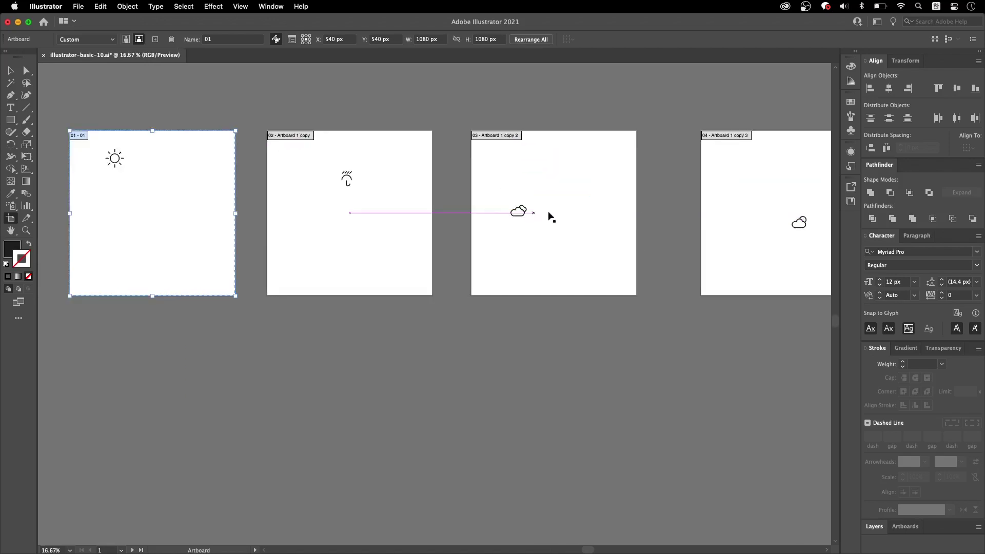
{"action": "scroll", "coordinate": [420, 208], "scroll_direction": "down", "scroll_amount": 1}
{"action": "left_click", "coordinate": [362, 223]}
{"action": "left_click_drag", "start_coordinate": [362, 222], "coordinate": [351, 223]}
{"action": "left_click_drag", "start_coordinate": [507, 226], "coordinate": [472, 229]}
{"action": "left_click_drag", "start_coordinate": [687, 222], "coordinate": [618, 222]}
{"action": "left_click_drag", "start_coordinate": [516, 226], "coordinate": [519, 222]}
{"action": "left_click_drag", "start_coordinate": [821, 202], "coordinate": [733, 200]}
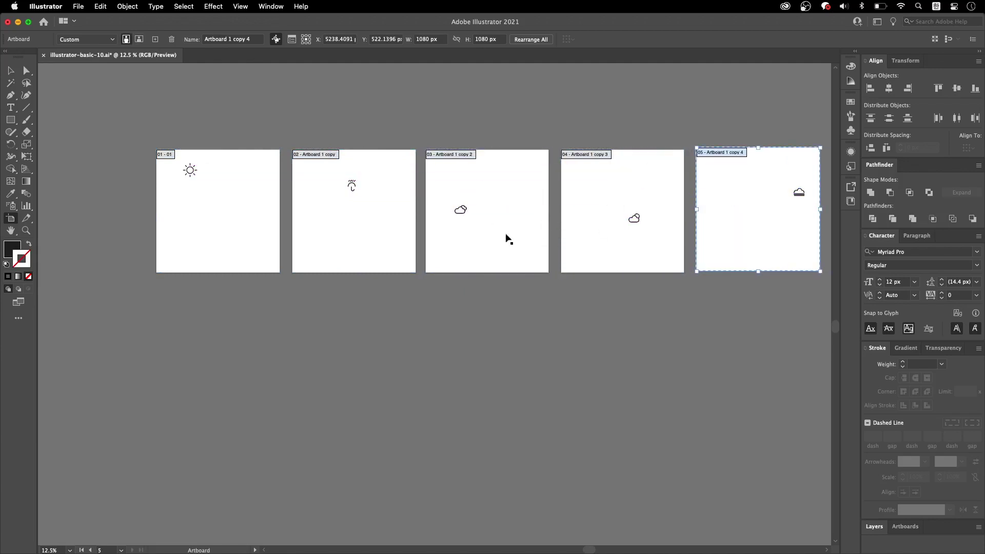
Rearrange all artboards into a two-column grid with 20 px spacing, and into a single row with the same spacing
{"action": "left_click", "coordinate": [536, 41]}
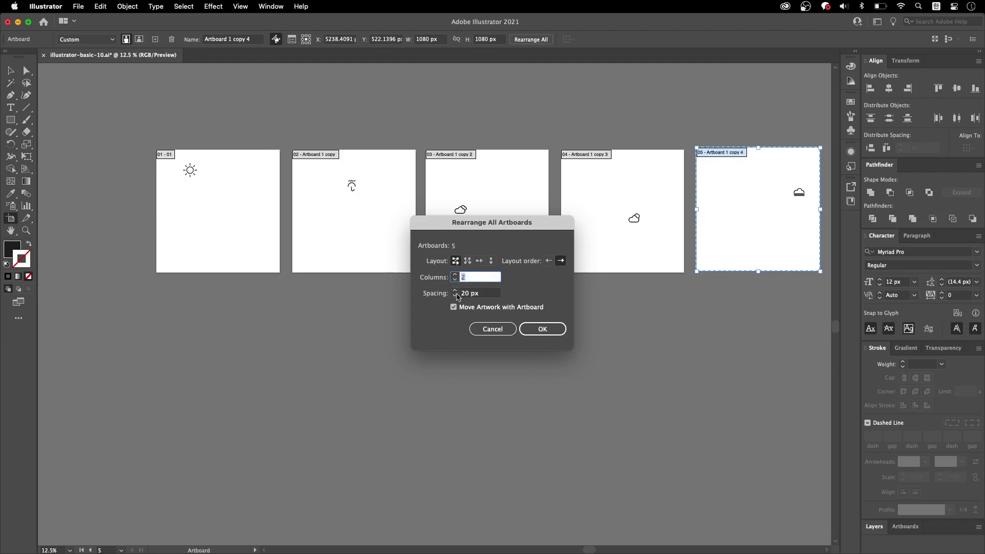
{"action": "left_click", "coordinate": [542, 328]}
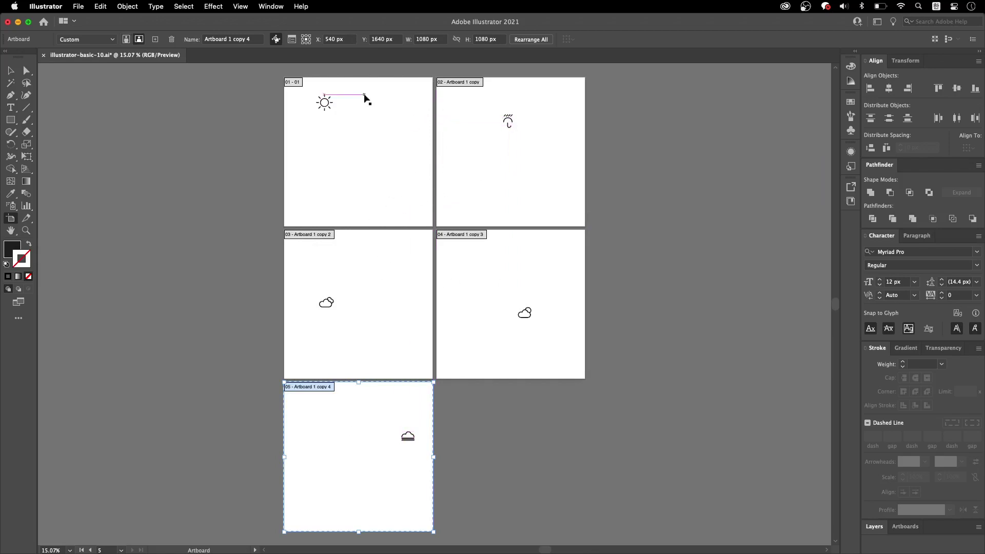
{"action": "left_click", "coordinate": [534, 40]}
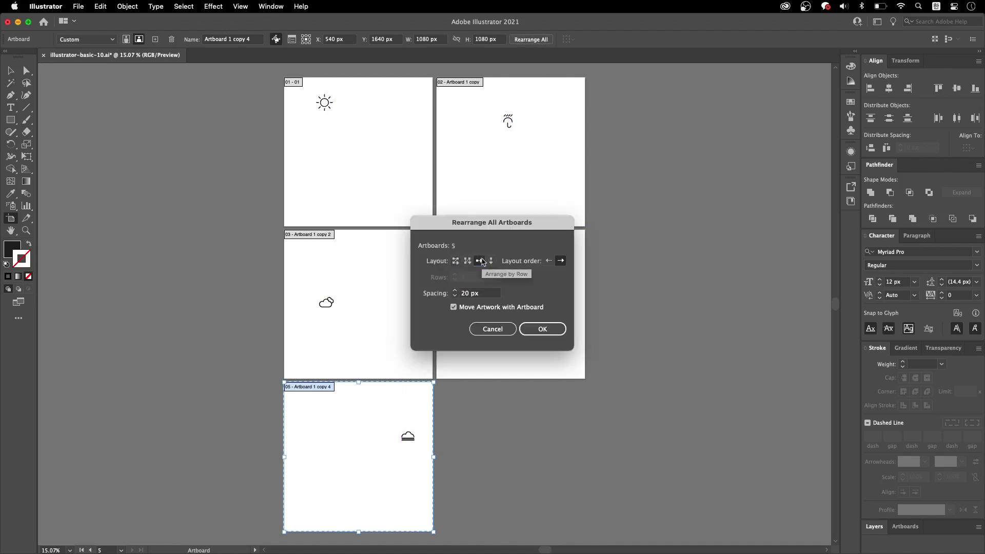
{"action": "left_click", "coordinate": [542, 328]}
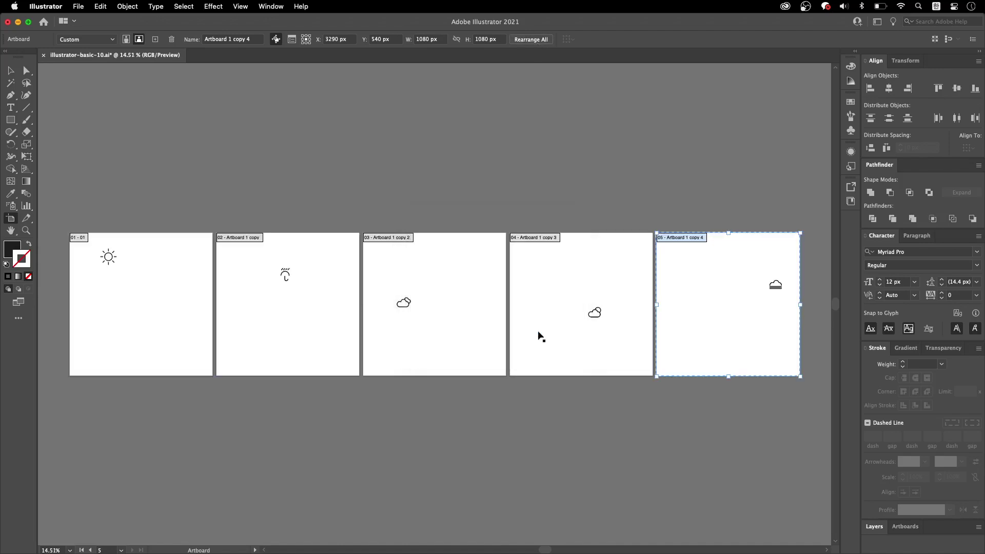
Rearrange all artboards into a single vertical column with 20 px spacing, moving the artwork with them
{"action": "left_click", "coordinate": [531, 39]}
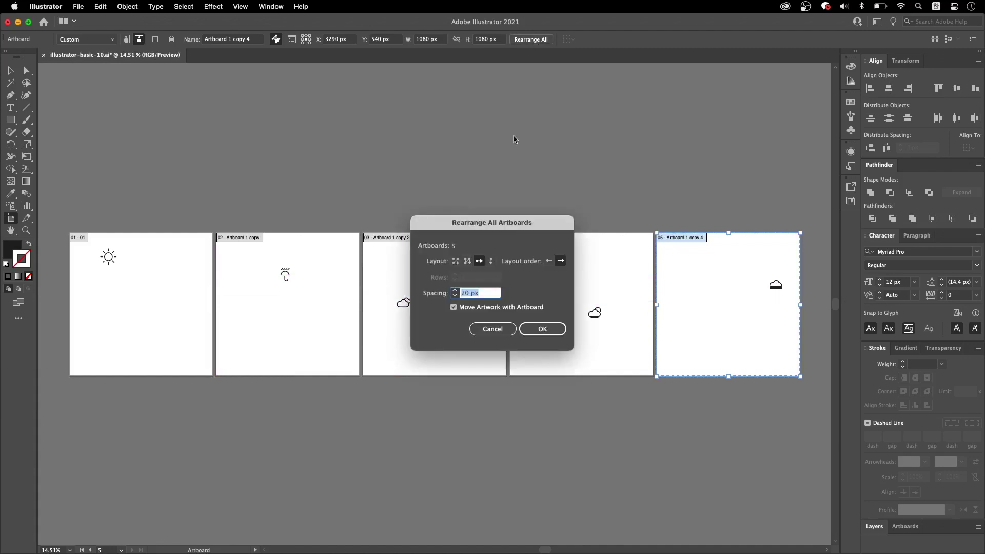
{"action": "left_click", "coordinate": [491, 261]}
{"action": "left_click", "coordinate": [543, 329]}
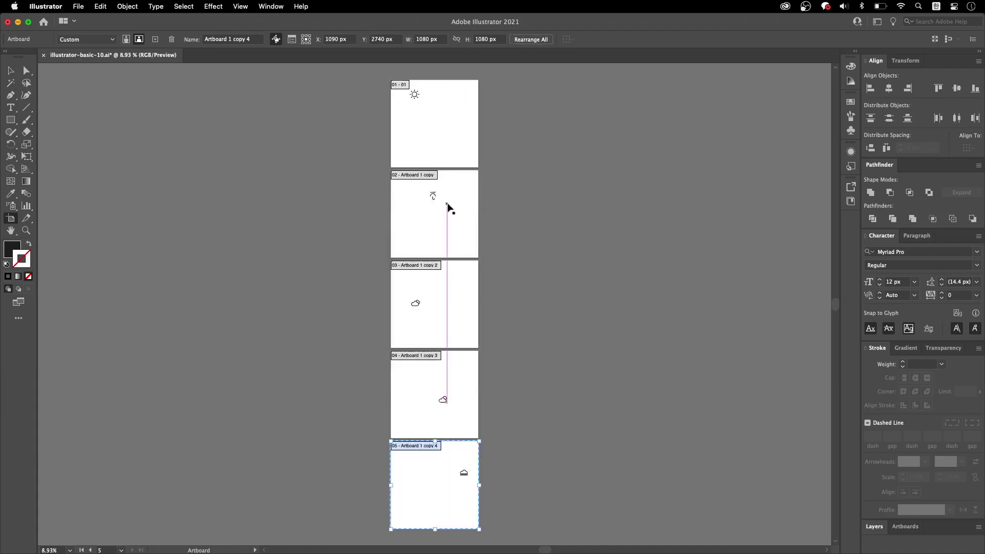
Rearrange all artboards into a grid by row with four columns and 20 px spacing, moving the artwork along
{"action": "left_click", "coordinate": [531, 40]}
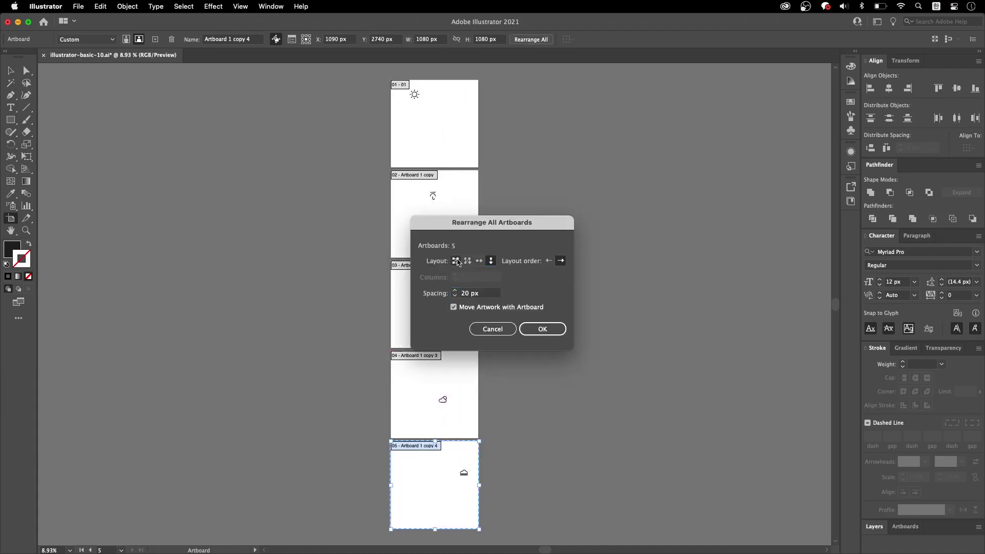
{"action": "left_click", "coordinate": [456, 261]}
{"action": "key", "text": "Return"}
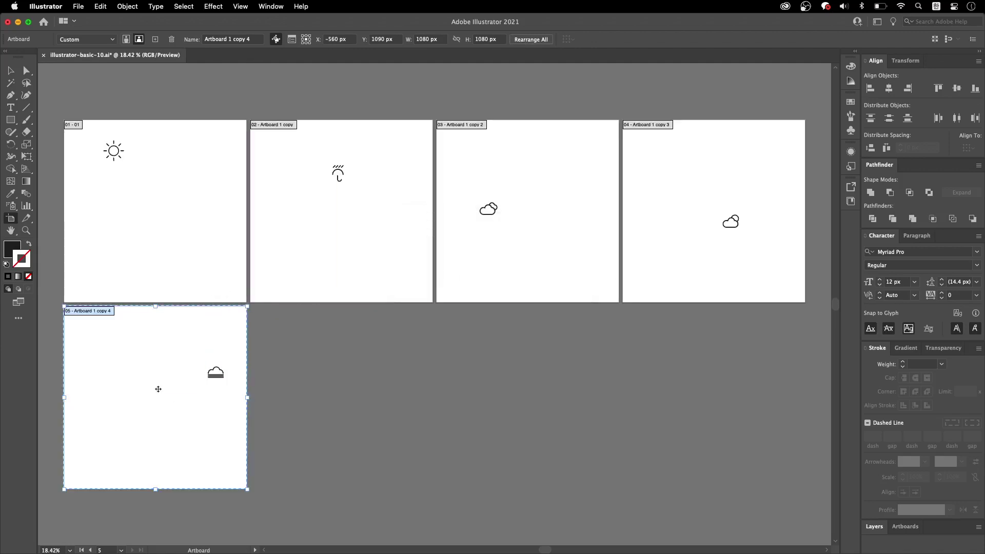
{"action": "scroll", "coordinate": [271, 198], "scroll_direction": "left", "scroll_amount": 2}
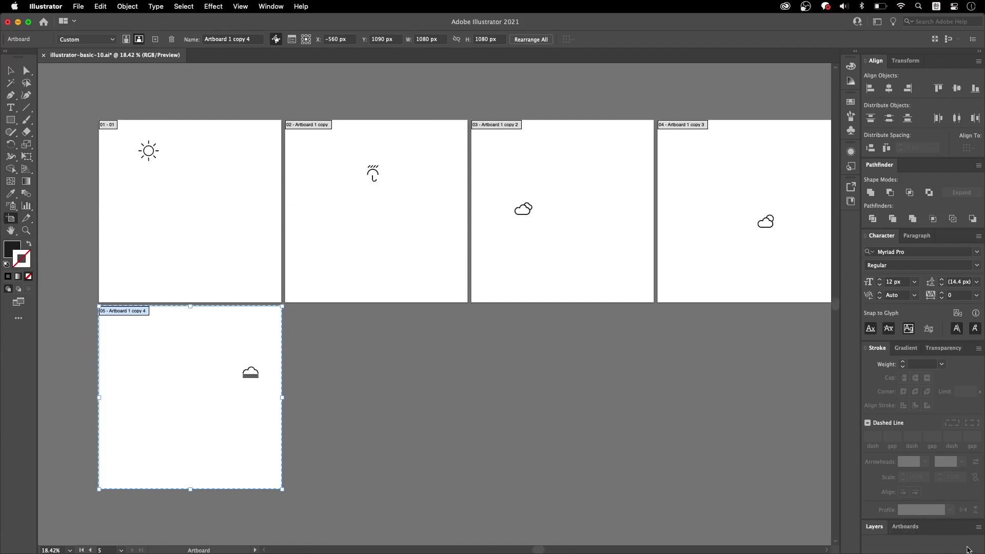
Move Artboard 1 copy 4 up in the artboard list order and return it to the last place
{"action": "left_click", "coordinate": [876, 526]}
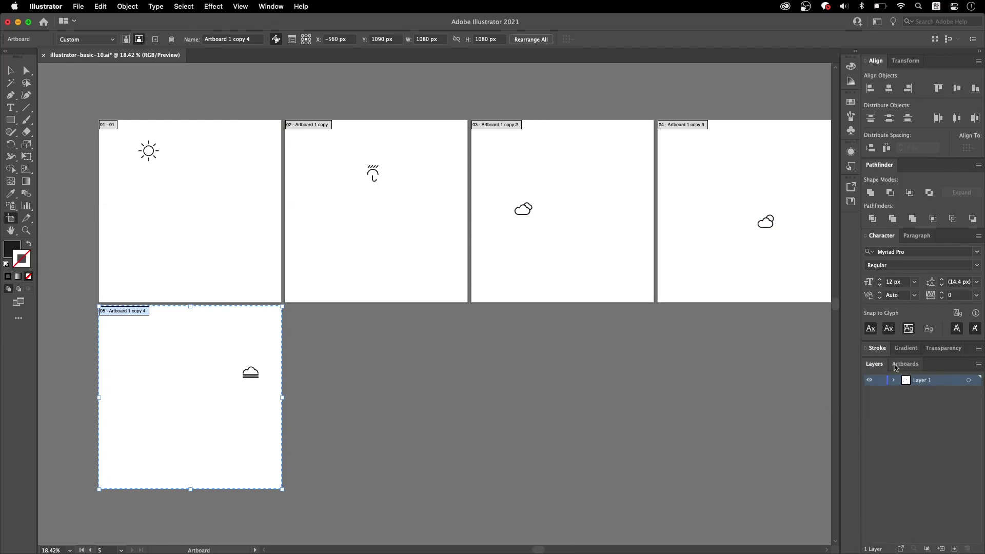
{"action": "left_click", "coordinate": [906, 365]}
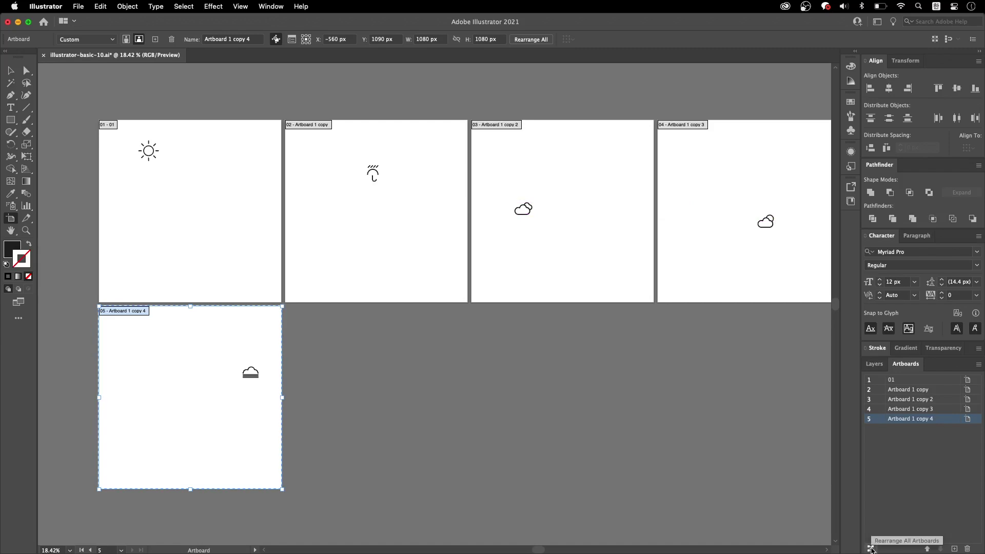
{"action": "left_click", "coordinate": [929, 550]}
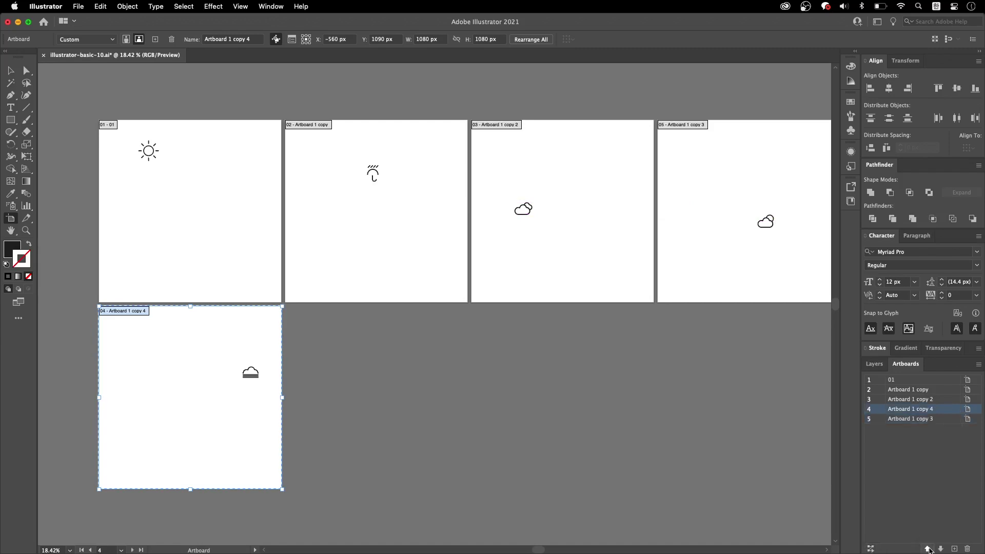
{"action": "left_click", "coordinate": [929, 550]}
{"action": "left_click", "coordinate": [929, 550]}
{"action": "left_click", "coordinate": [939, 550]}
{"action": "left_click", "coordinate": [939, 550]}
{"action": "left_click", "coordinate": [940, 550]}
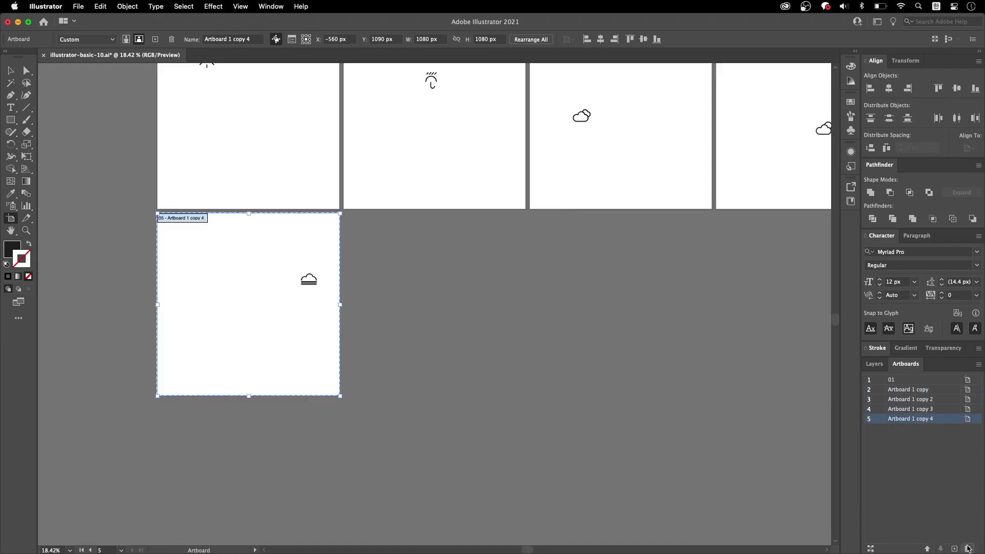
Review the options of artboard 01 from the artboard list and leave artboard editing
{"action": "left_click", "coordinate": [968, 380]}
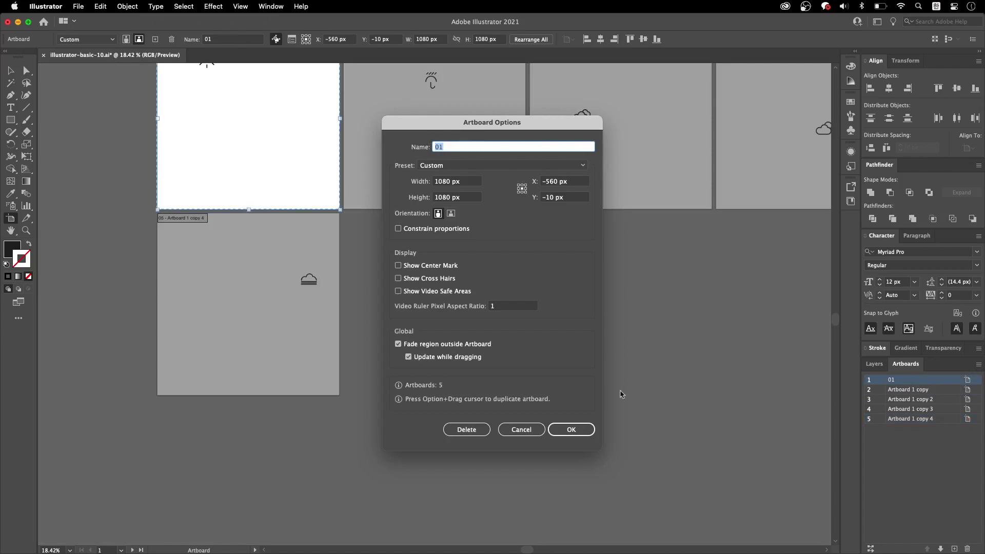
{"action": "key", "text": "Return"}
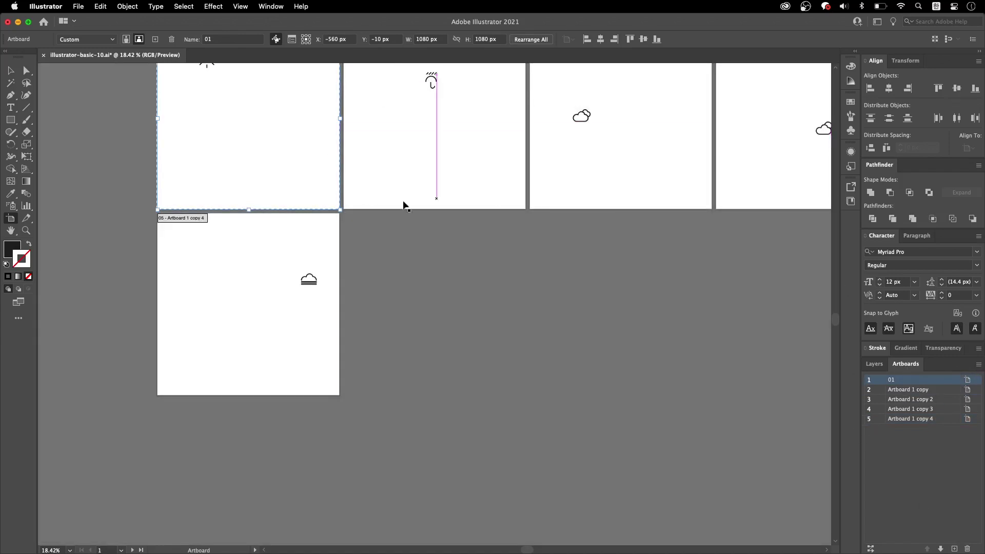
{"action": "scroll", "coordinate": [402, 204], "scroll_direction": "up", "scroll_amount": 3}
{"action": "key", "text": "Escape"}
{"action": "scroll", "coordinate": [252, 303], "scroll_direction": "right", "scroll_amount": 2}
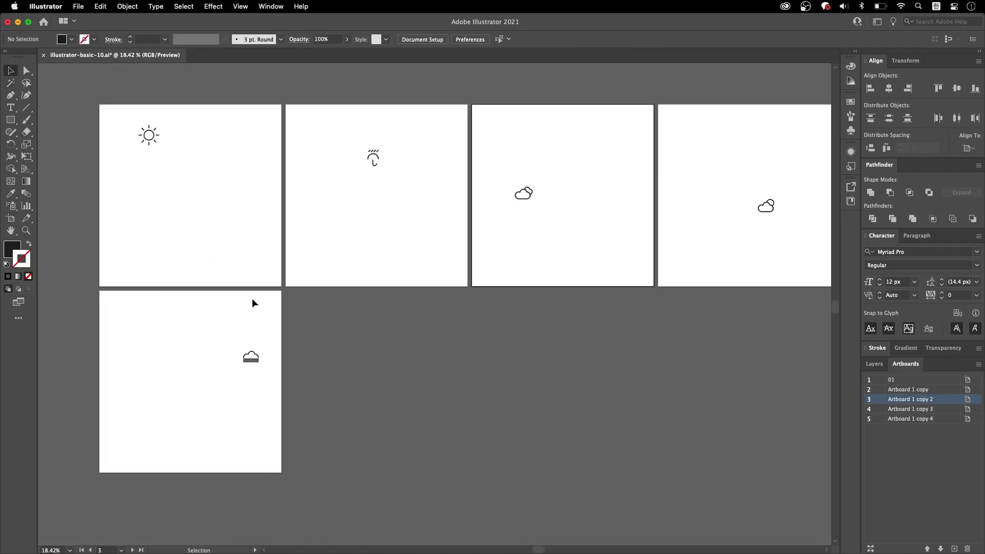
Select all the weather icons across the artboards
{"action": "left_click", "coordinate": [177, 132]}
{"action": "left_click_drag", "start_coordinate": [127, 111], "coordinate": [795, 405]}
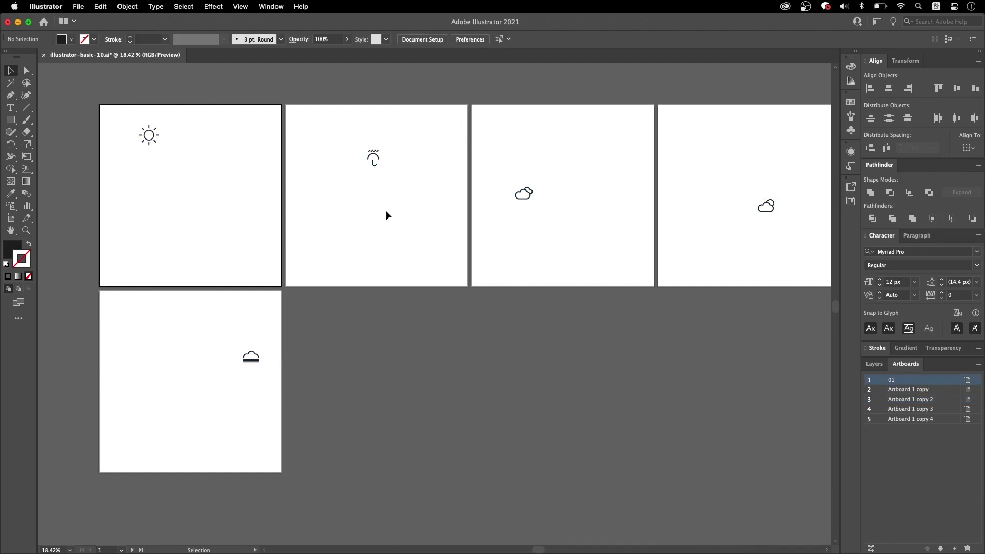
Align the sun icon to artboard 01's left, centre and right in turn, and finish with it centred horizontally and vertically
{"action": "left_click_drag", "start_coordinate": [124, 108], "coordinate": [199, 148]}
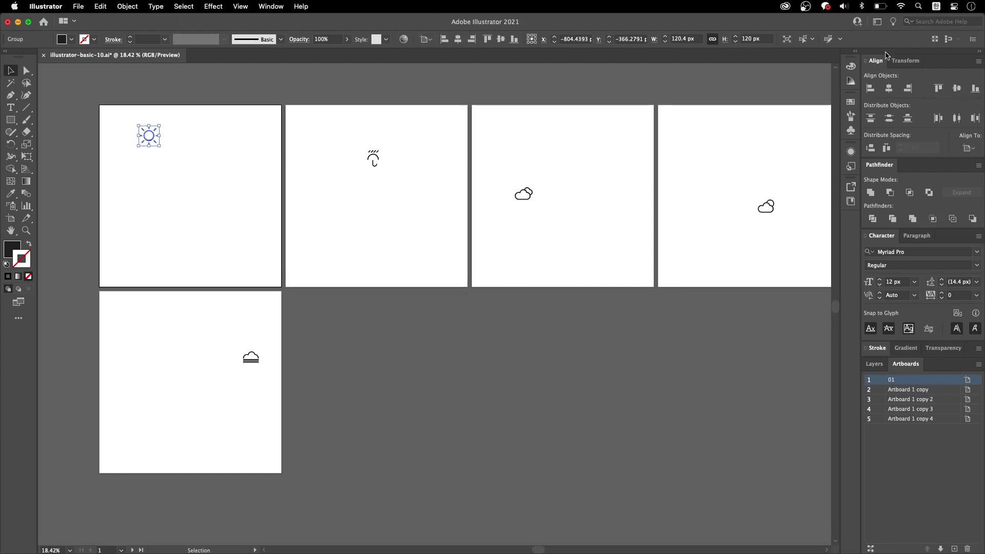
{"action": "left_click", "coordinate": [262, 6]}
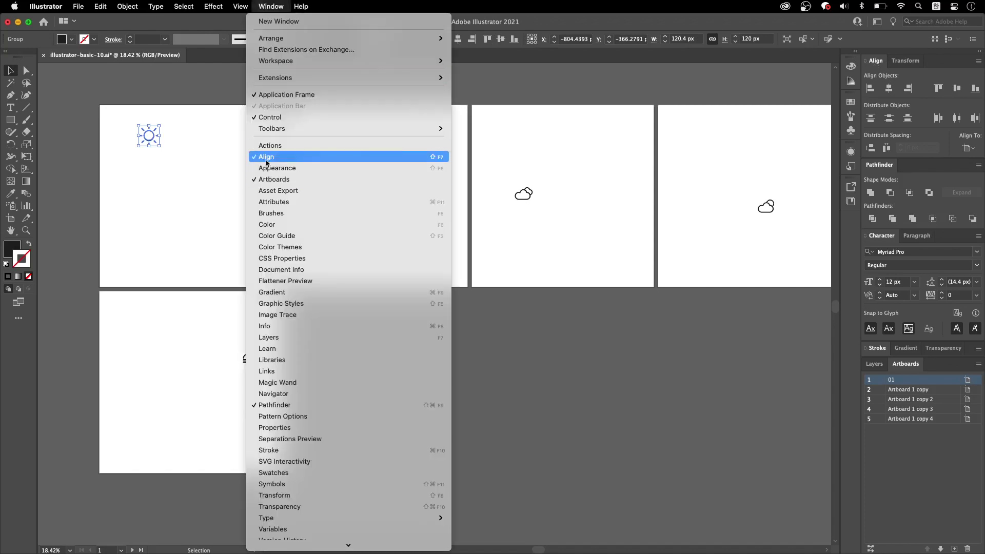
{"action": "left_click", "coordinate": [527, 152]}
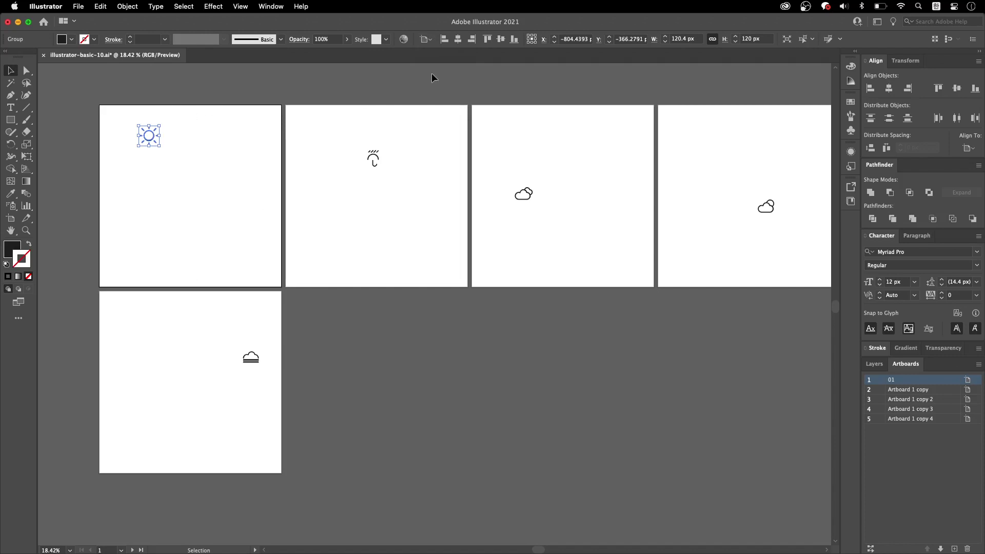
{"action": "left_click", "coordinate": [445, 41]}
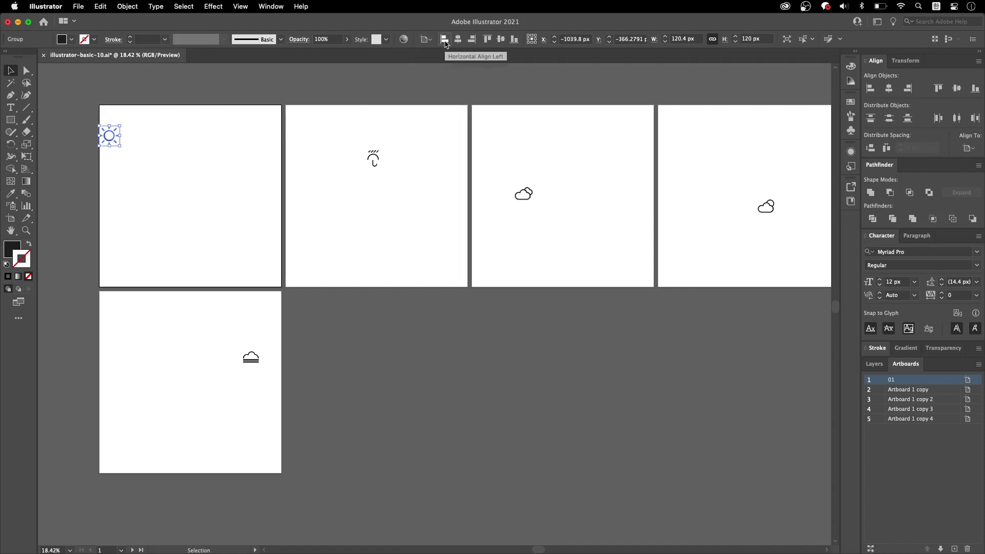
{"action": "left_click", "coordinate": [457, 41]}
{"action": "left_click", "coordinate": [472, 40]}
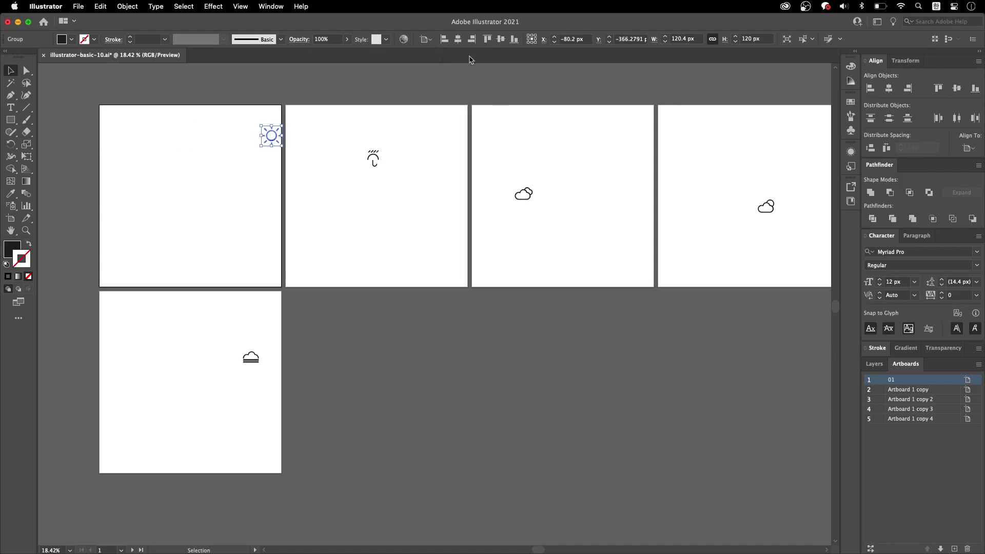
{"action": "left_click", "coordinate": [457, 40]}
{"action": "left_click", "coordinate": [501, 40]}
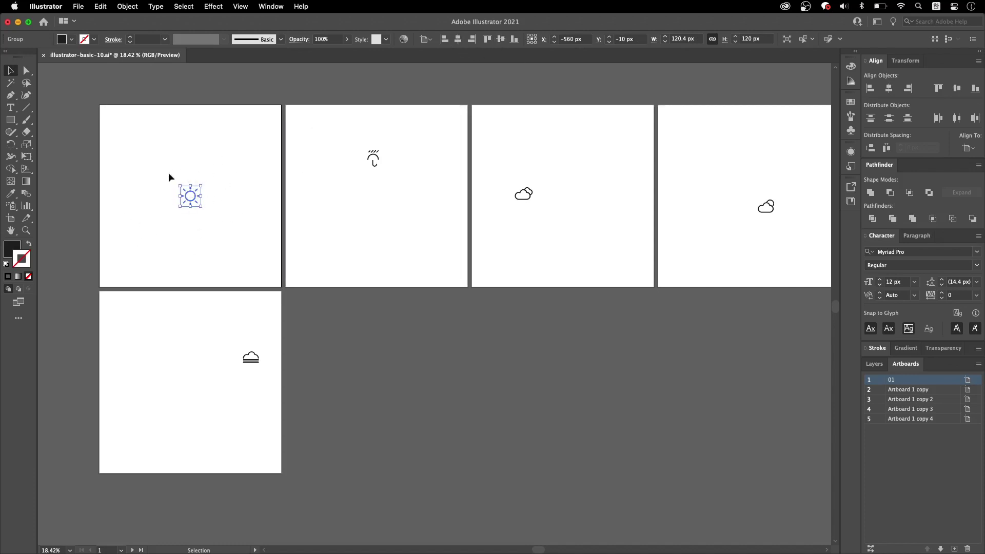
Switch the alignment reference to Align to Selection and select the sun and umbrella icons together
{"action": "left_click", "coordinate": [428, 40]}
{"action": "left_click", "coordinate": [446, 50]}
{"action": "left_click_drag", "start_coordinate": [79, 115], "coordinate": [405, 239]}
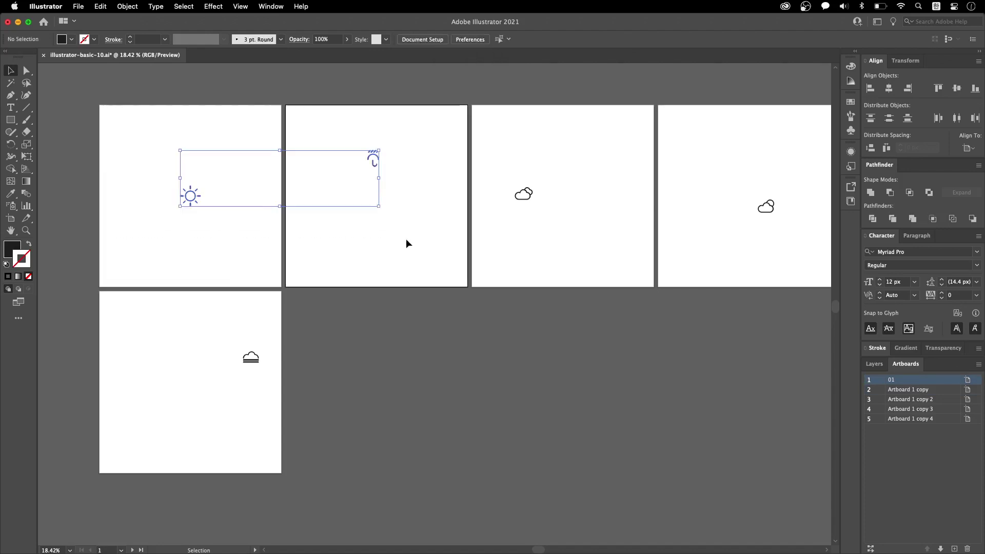
{"action": "left_click", "coordinate": [426, 40]}
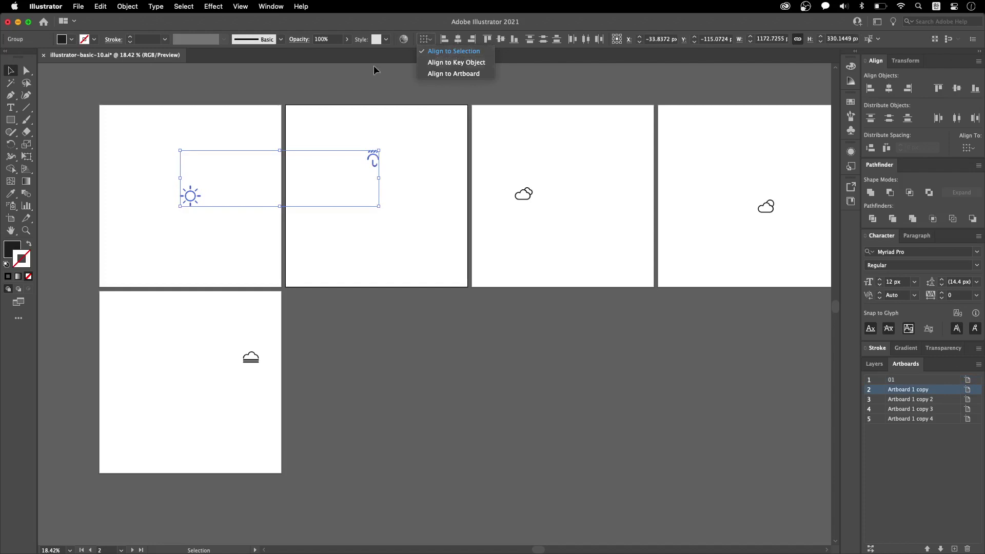
{"action": "left_click_drag", "start_coordinate": [137, 135], "coordinate": [380, 208]}
{"action": "left_click_drag", "start_coordinate": [393, 219], "coordinate": [391, 218]}
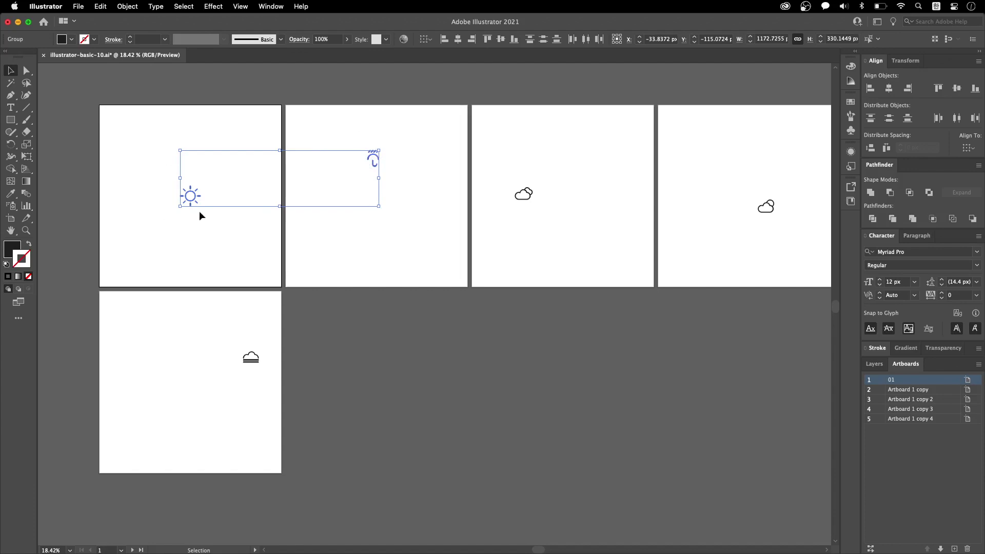
Try aligning the sun and umbrella icons by their left, right and top edges, undoing each alignment
{"action": "left_click", "coordinate": [445, 41]}
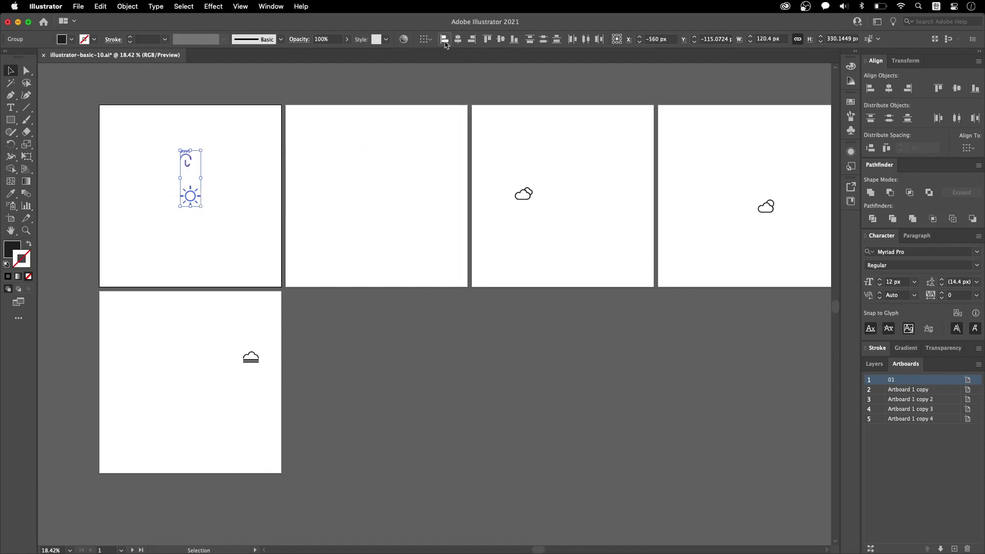
{"action": "key", "text": "super+z"}
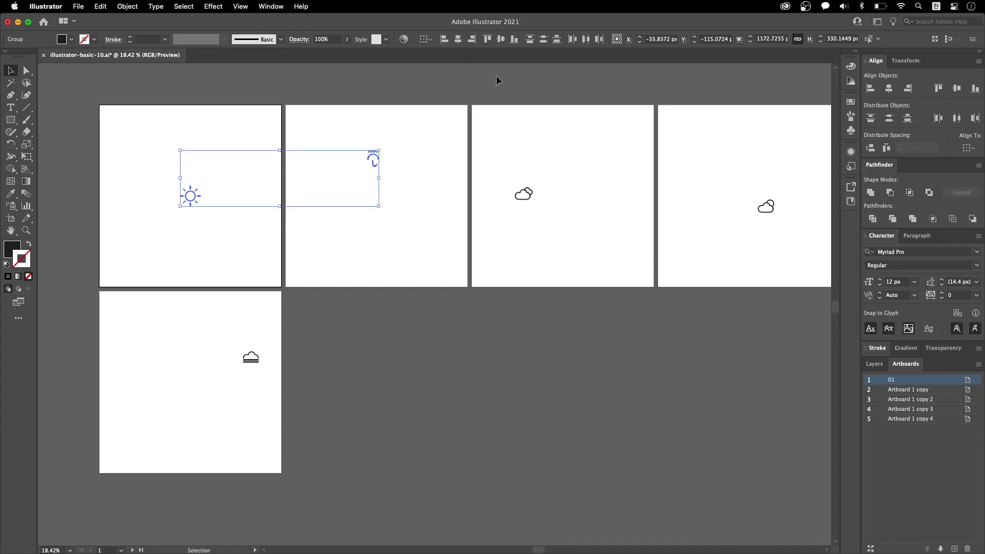
{"action": "left_click", "coordinate": [471, 40]}
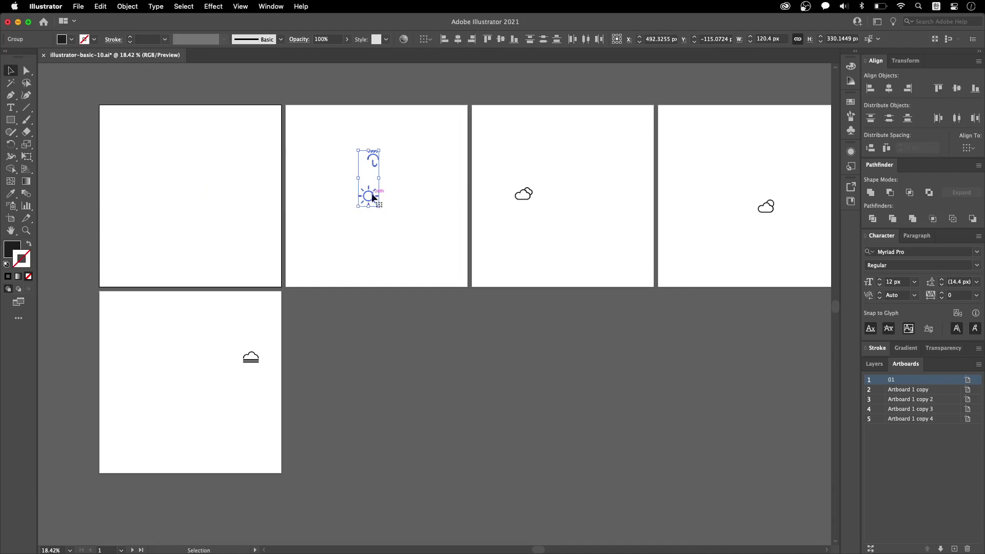
{"action": "key", "text": "super+z"}
{"action": "left_click", "coordinate": [487, 39]}
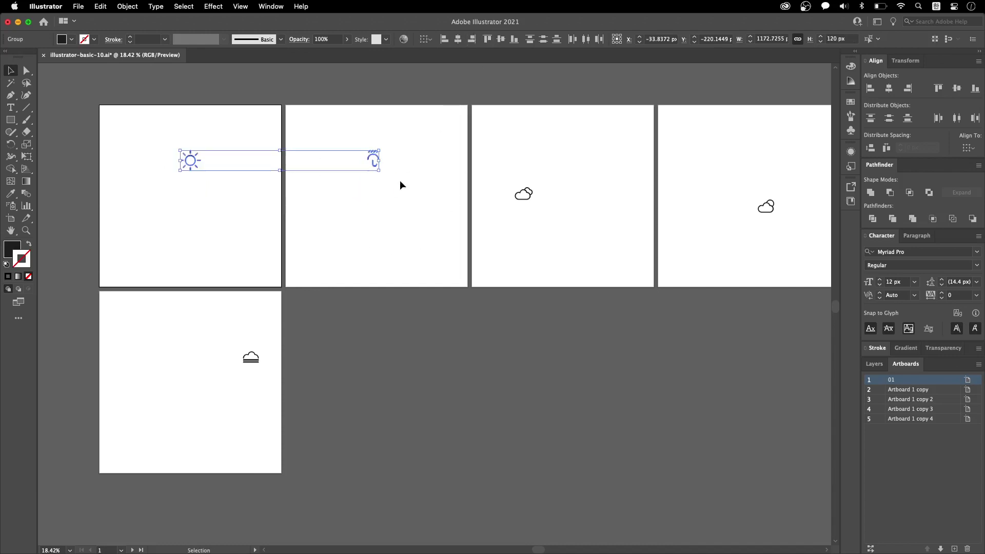
{"action": "key", "text": "super+z"}
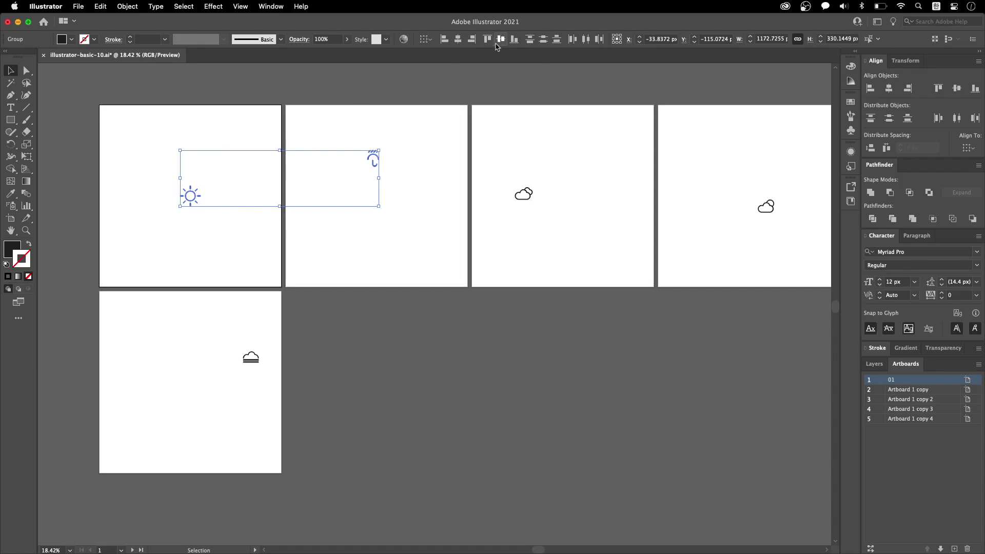
Try aligning the sun and umbrella icons by horizontal centres and by vertical centres, undoing each alignment
{"action": "left_click", "coordinate": [457, 39]}
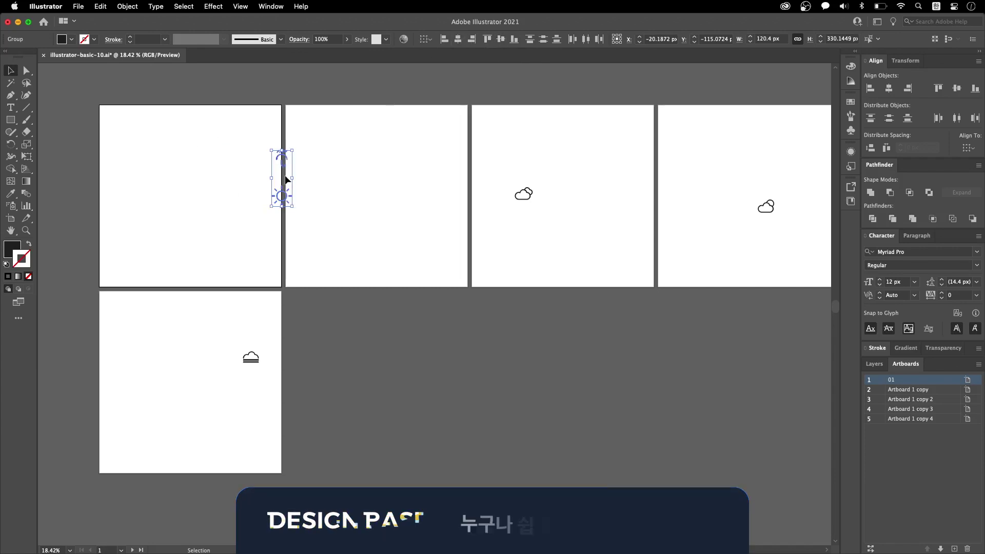
{"action": "key", "text": "super+z"}
{"action": "left_click", "coordinate": [501, 40]}
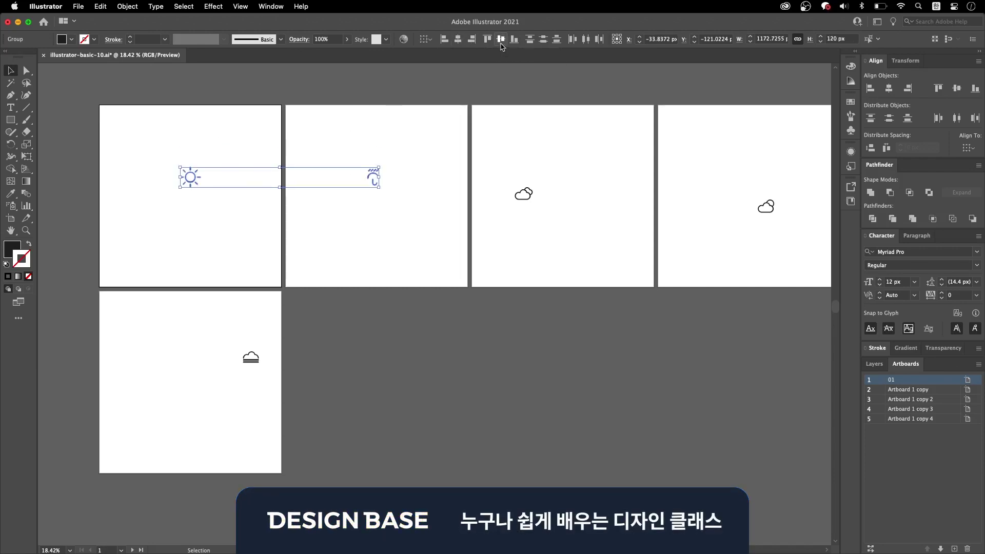
{"action": "key", "text": "super+z"}
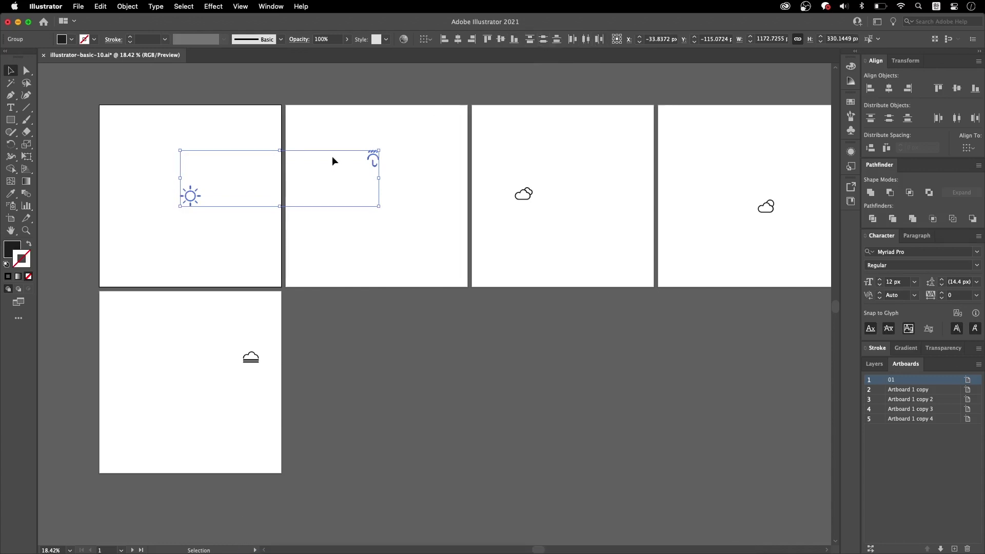
Try distributing the sun, umbrella and cloud icons horizontally by centres, right edges and left edges, undoing each distribution
{"action": "left_click", "coordinate": [543, 152]}
{"action": "left_click_drag", "start_coordinate": [628, 130], "coordinate": [119, 235]}
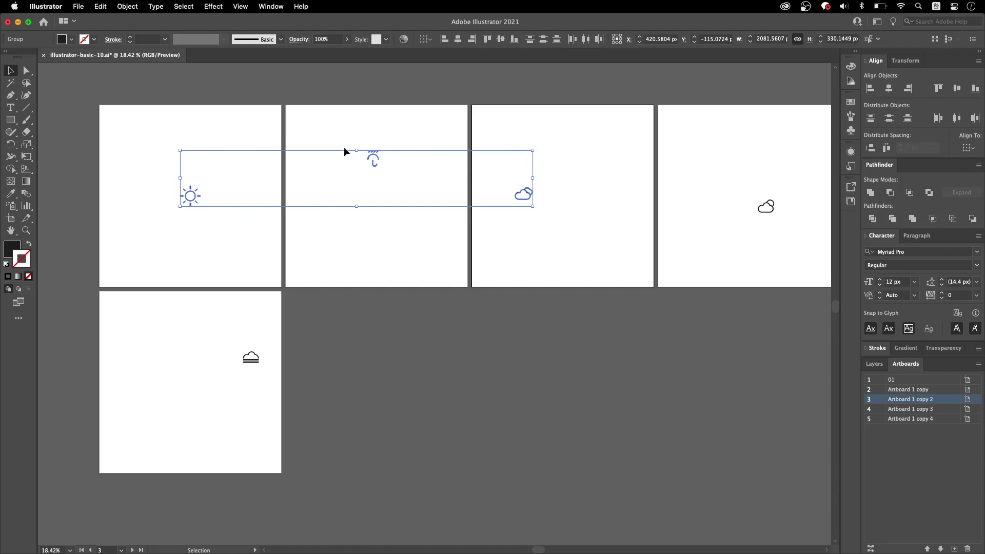
{"action": "left_click", "coordinate": [584, 38]}
{"action": "key", "text": "super+z"}
{"action": "left_click", "coordinate": [588, 40]}
{"action": "left_click", "coordinate": [600, 39]}
{"action": "key", "text": "super+z"}
{"action": "left_click", "coordinate": [587, 40]}
{"action": "key", "text": "super+z"}
{"action": "left_click", "coordinate": [574, 40]}
{"action": "key", "text": "super+z"}
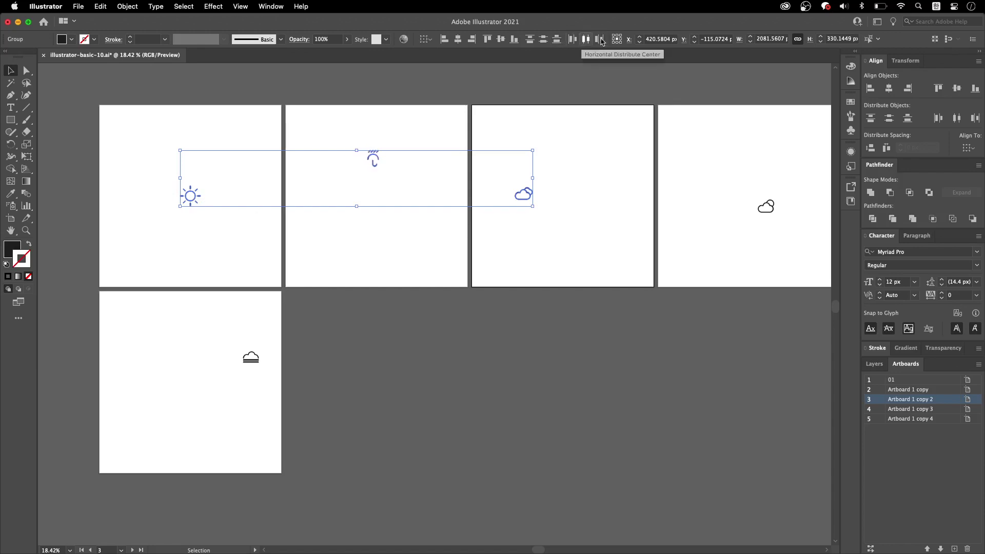
Try distributing the three selected icons vertically by top edges and by centres, undoing each distribution
{"action": "left_click", "coordinate": [531, 40]}
{"action": "key", "text": "super+z"}
{"action": "left_click", "coordinate": [543, 40]}
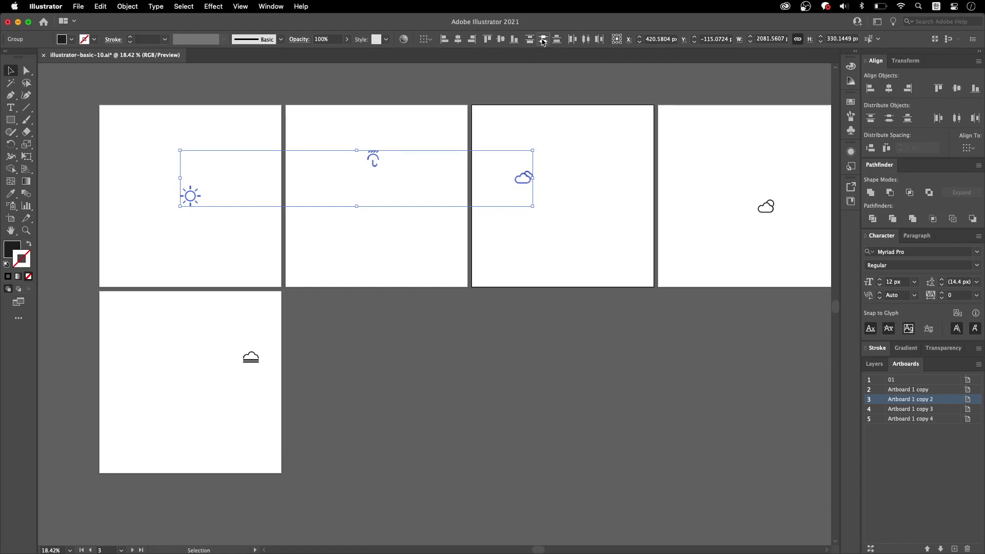
{"action": "key", "text": "super+z"}
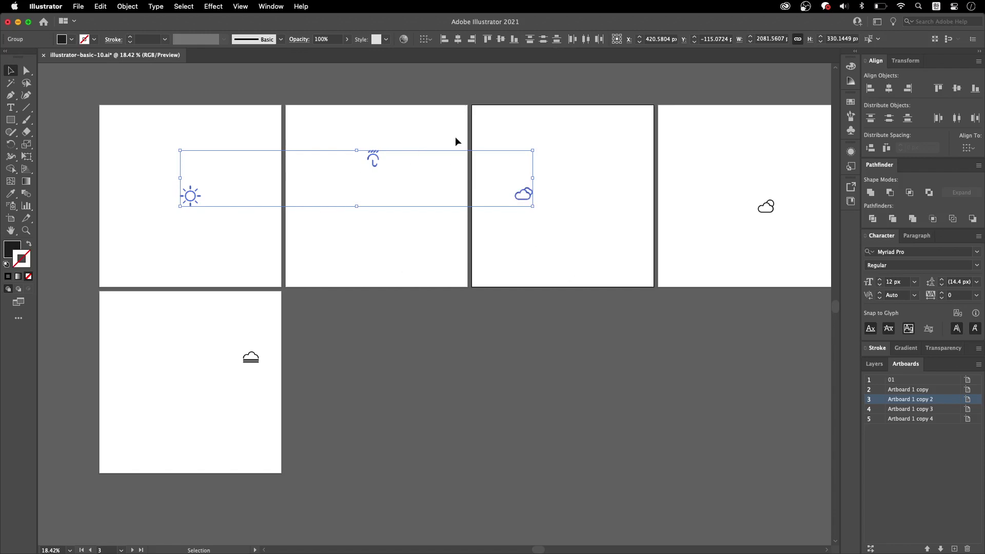
Lay out the five weather icons in one row on artboard 01, aligned by vertical centres and distributed by horizontal centres
{"action": "left_click", "coordinate": [267, 236]}
{"action": "key", "text": "super+a"}
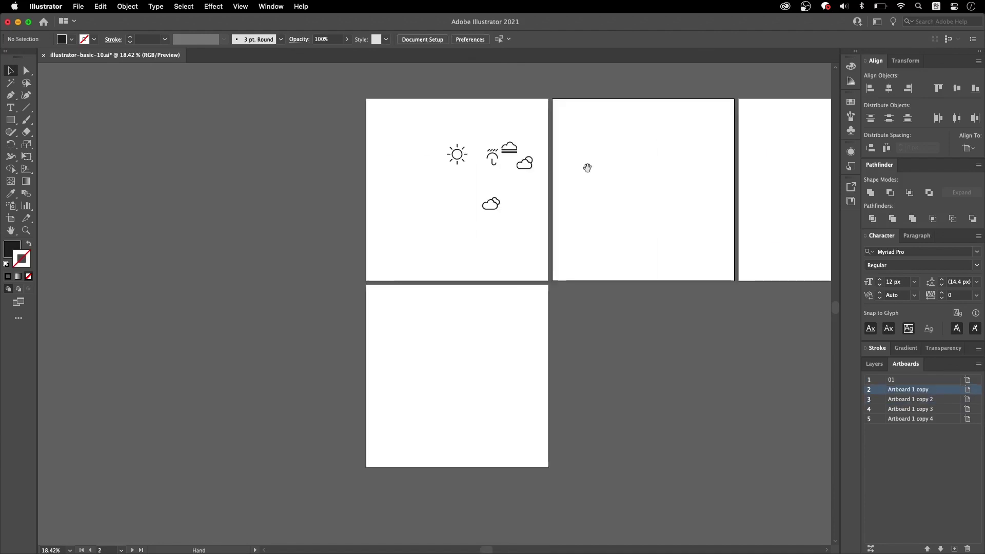
{"action": "key", "text": "super+equal"}
{"action": "key", "text": "super+equal"}
{"action": "key", "text": "super+equal"}
{"action": "key", "text": "super+equal"}
{"action": "left_click_drag", "start_coordinate": [493, 224], "coordinate": [335, 290]}
{"action": "left_click_drag", "start_coordinate": [268, 121], "coordinate": [787, 448]}
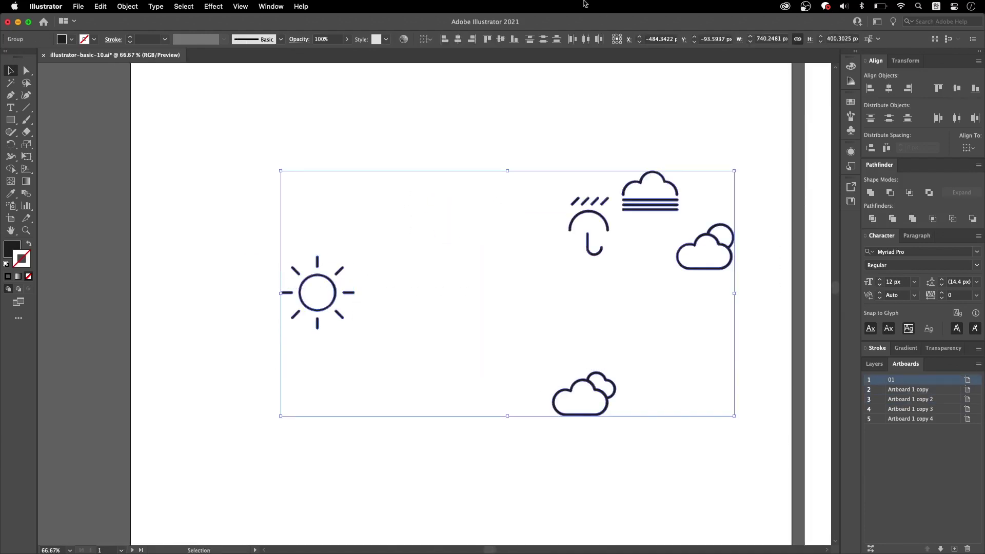
{"action": "left_click", "coordinate": [500, 39]}
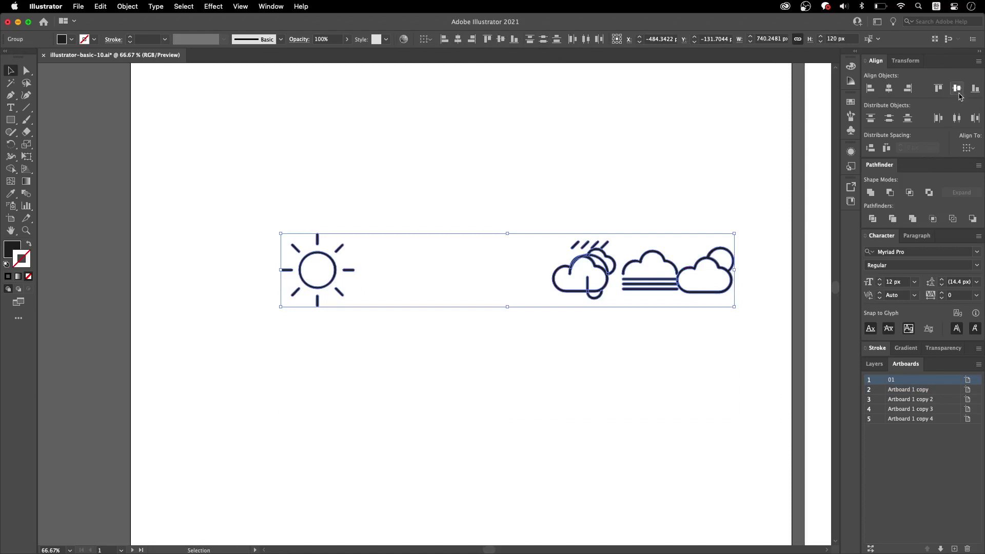
{"action": "left_click", "coordinate": [957, 118]}
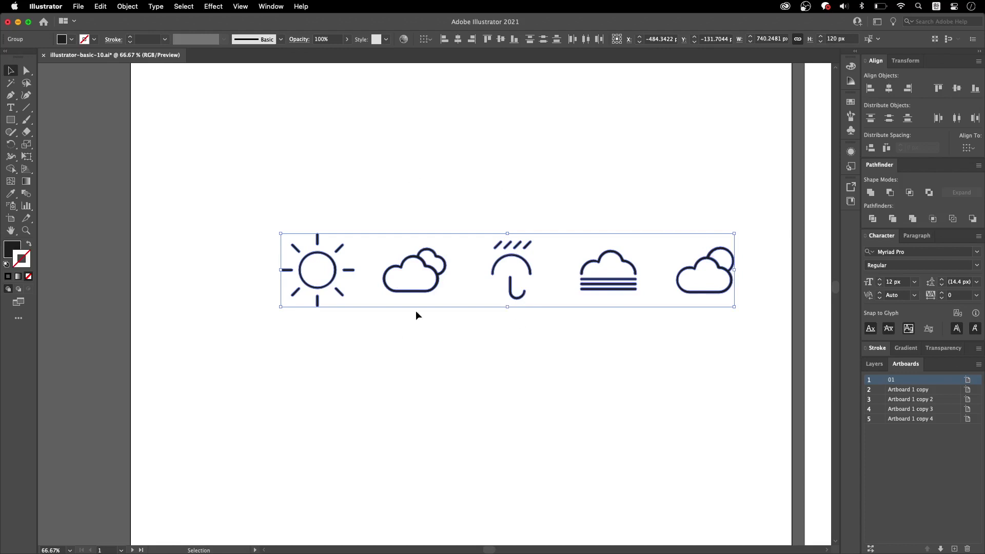
Duplicate the icon row below the original and distribute the copy with equal horizontal spacing between the icons
{"action": "left_click_drag", "start_coordinate": [523, 256], "coordinate": [513, 307]}
{"action": "left_click", "coordinate": [885, 148]}
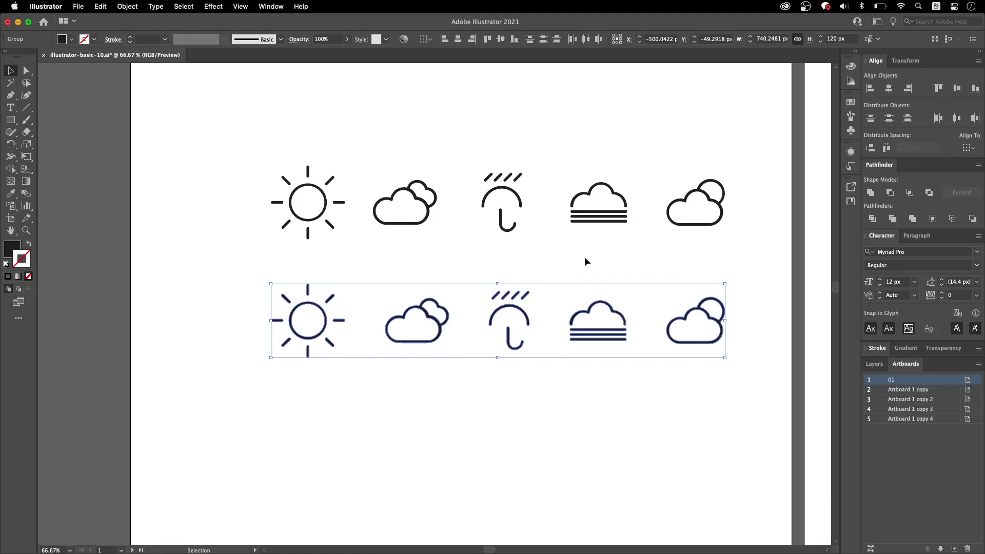
Draw a vertical line about 572 px long through the centres of both sun icons and give it a 0080ff stroke
{"action": "left_click", "coordinate": [28, 108]}
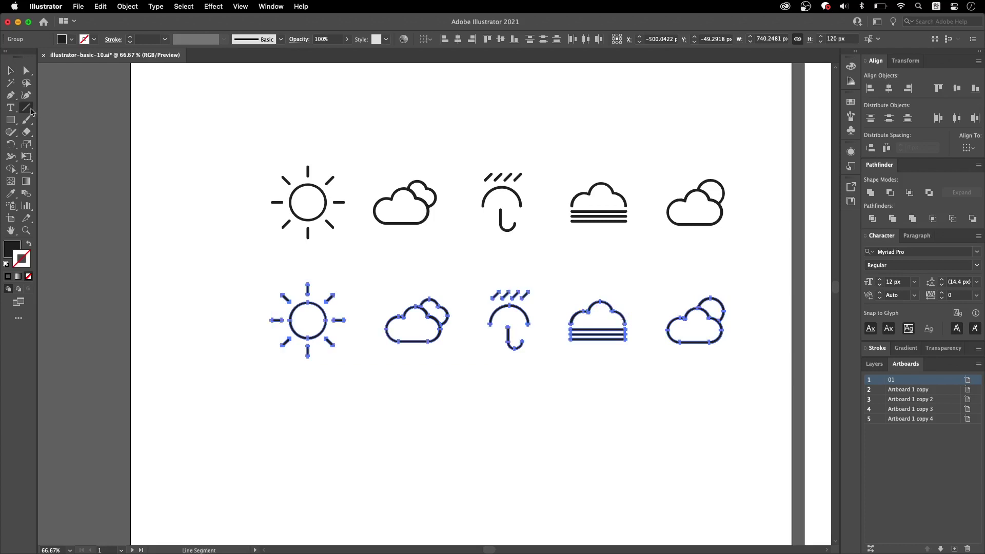
{"action": "left_click_drag", "start_coordinate": [306, 109], "coordinate": [307, 459]}
{"action": "double_click", "coordinate": [23, 259]}
{"action": "left_click", "coordinate": [502, 274]}
{"action": "left_click_drag", "start_coordinate": [474, 231], "coordinate": [497, 218]}
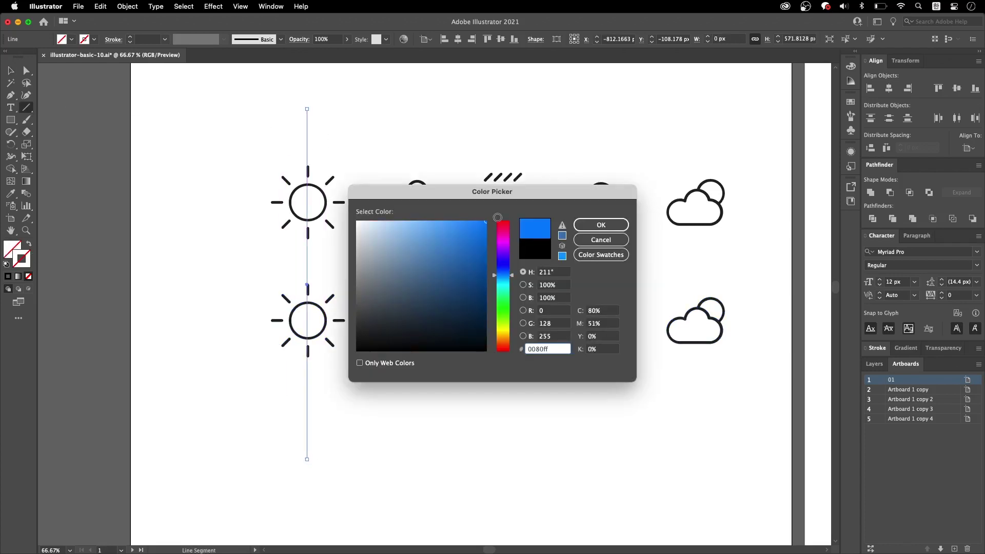
{"action": "left_click", "coordinate": [599, 225]}
{"action": "double_click", "coordinate": [26, 107]}
{"action": "key", "text": "Escape"}
Set the vertical line's opacity to 50%
{"action": "left_click", "coordinate": [11, 71]}
{"action": "left_click", "coordinate": [325, 41]}
{"action": "type", "text": "50"}
{"action": "key", "text": "Return"}
Copy the blue line to the other four icon columns and centre the upper umbrella icon and its line on each other
{"action": "left_click", "coordinate": [409, 110]}
{"action": "left_click_drag", "start_coordinate": [308, 153], "coordinate": [697, 169]}
{"action": "left_click", "coordinate": [430, 185], "text": "shift"}
{"action": "left_click", "coordinate": [456, 132]}
{"action": "left_click", "coordinate": [517, 178]}
{"action": "left_click", "coordinate": [502, 152], "text": "shift"}
{"action": "left_click", "coordinate": [458, 40]}
Match the blue lines to the horizontal centres of the upper fog icon and the last upper cloud icon
{"action": "left_click", "coordinate": [492, 144]}
{"action": "left_click", "coordinate": [581, 213], "text": "shift"}
{"action": "left_click", "coordinate": [457, 40]}
{"action": "left_click", "coordinate": [560, 148]}
{"action": "left_click", "coordinate": [702, 180]}
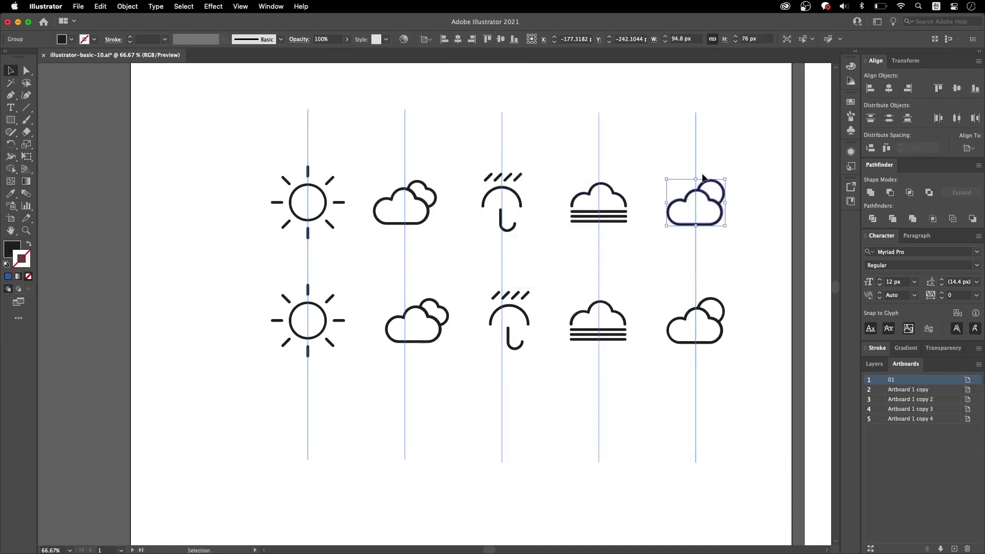
{"action": "left_click", "coordinate": [696, 163], "text": "shift"}
{"action": "left_click", "coordinate": [359, 261]}
Place a copy of the second column's line at the lower double-cloud icon's centre and set its stroke to ff0000
{"action": "left_click", "coordinate": [405, 263]}
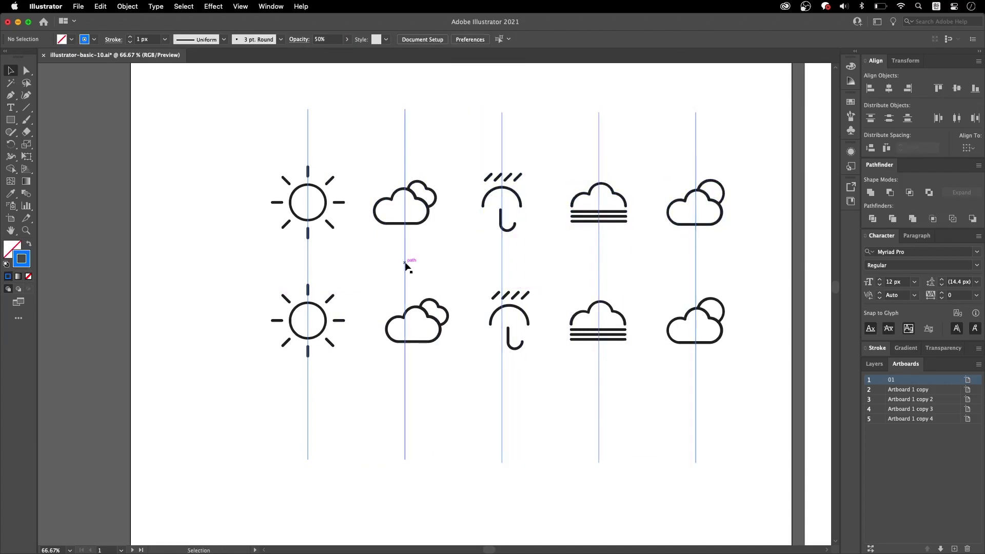
{"action": "left_click_drag", "start_coordinate": [405, 265], "coordinate": [413, 266]}
{"action": "left_click", "coordinate": [421, 326]}
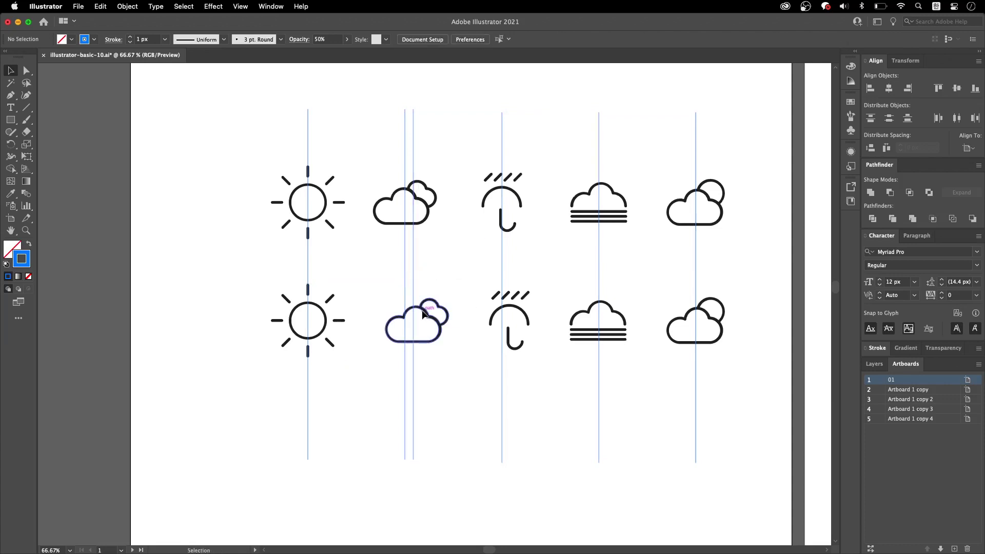
{"action": "left_click_drag", "start_coordinate": [414, 293], "coordinate": [418, 282]}
{"action": "double_click", "coordinate": [27, 255]}
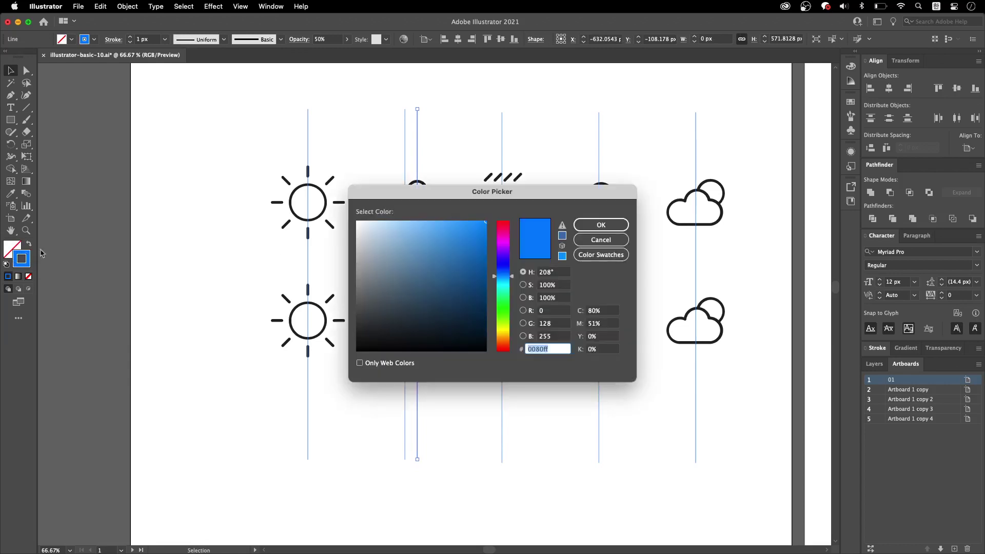
{"action": "type", "text": "ff0000"}
{"action": "left_click", "coordinate": [597, 226]}
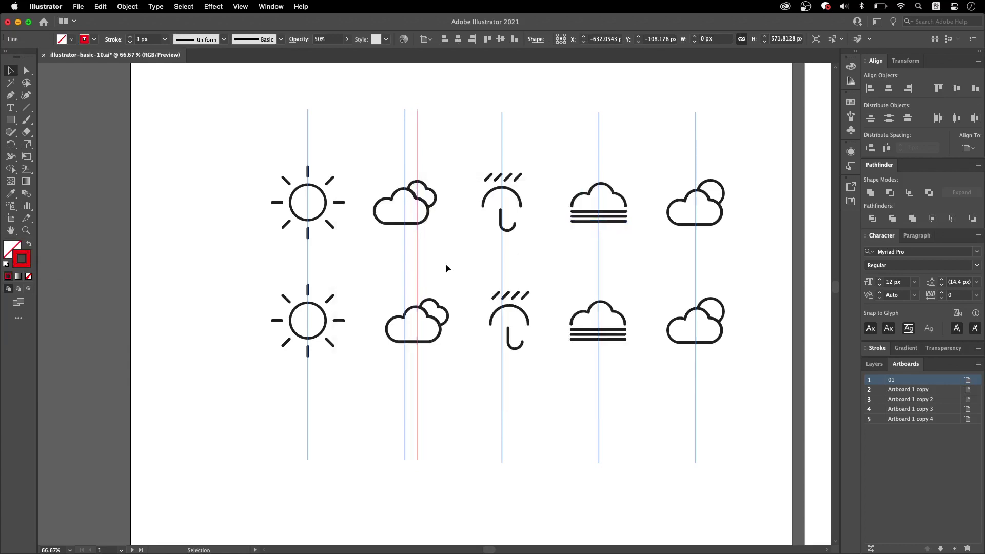
Copy the red line to the centre of the lower umbrella icon
{"action": "left_click_drag", "start_coordinate": [445, 263], "coordinate": [510, 283]}
{"action": "left_click", "coordinate": [523, 296]}
{"action": "left_click", "coordinate": [516, 296]}
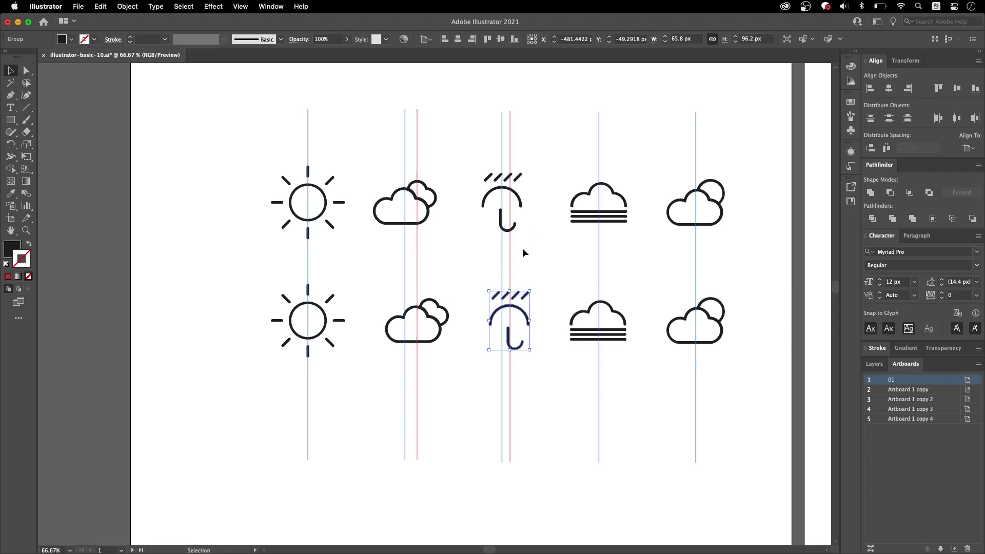
Mark the side edges of the lower row's icons with red vertical lines and shorten them to start just above that row
{"action": "left_click_drag", "start_coordinate": [512, 277], "coordinate": [725, 275]}
{"action": "left_click", "coordinate": [528, 311]}
{"action": "left_click_drag", "start_coordinate": [417, 277], "coordinate": [733, 276]}
{"action": "left_click", "coordinate": [390, 250]}
{"action": "left_click_drag", "start_coordinate": [535, 110], "coordinate": [554, 285]}
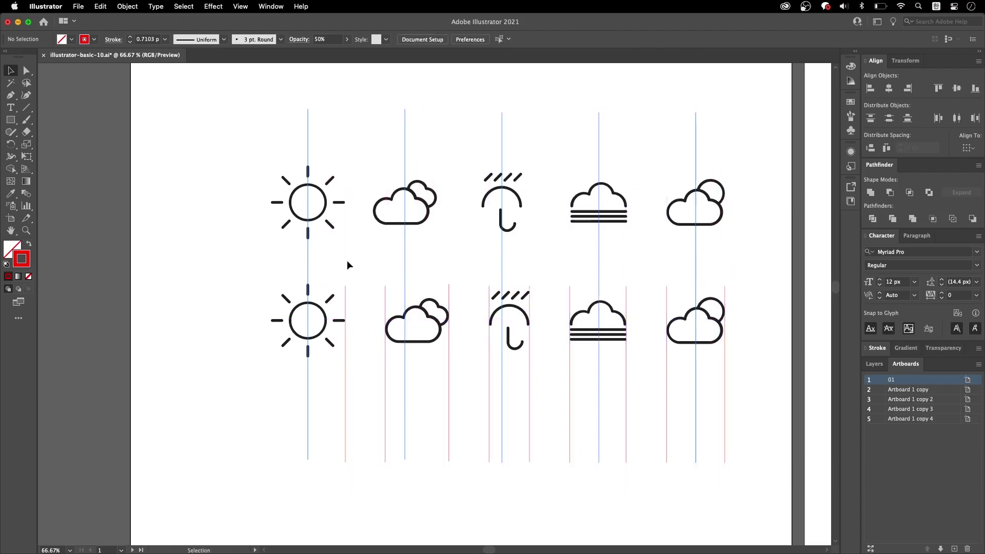
Shorten the blue centre lines of the second to fifth columns so they end just above the lower icon row
{"action": "left_click_drag", "start_coordinate": [347, 260], "coordinate": [723, 260]}
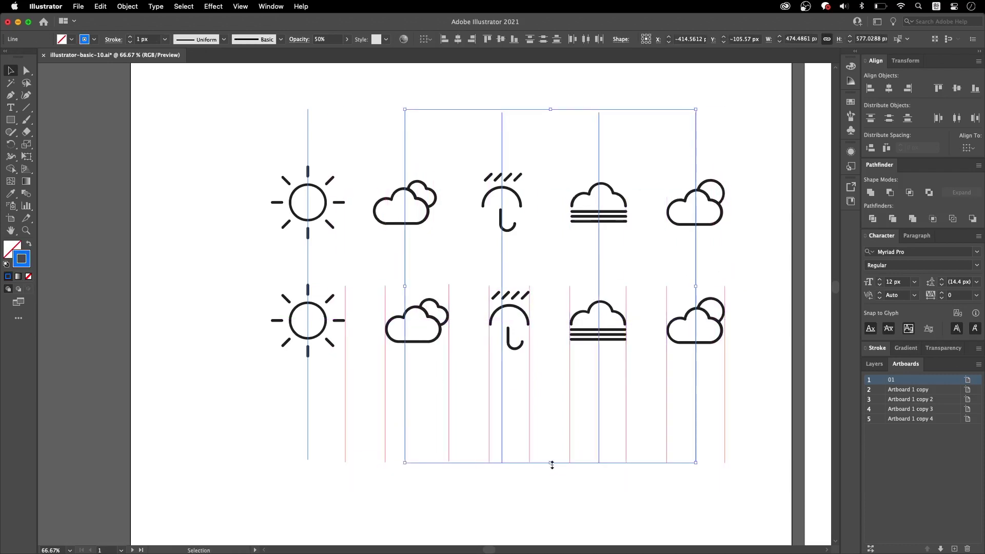
{"action": "left_click_drag", "start_coordinate": [552, 464], "coordinate": [549, 282]}
{"action": "left_click", "coordinate": [541, 269]}
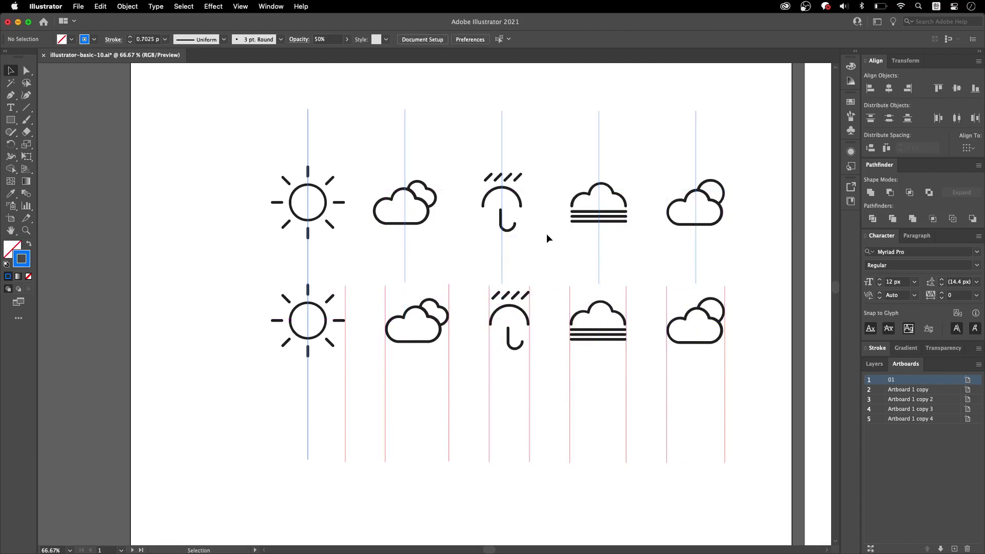
{"action": "left_click_drag", "start_coordinate": [234, 109], "coordinate": [751, 229]}
{"action": "left_click", "coordinate": [749, 232]}
{"action": "left_click", "coordinate": [724, 193]}
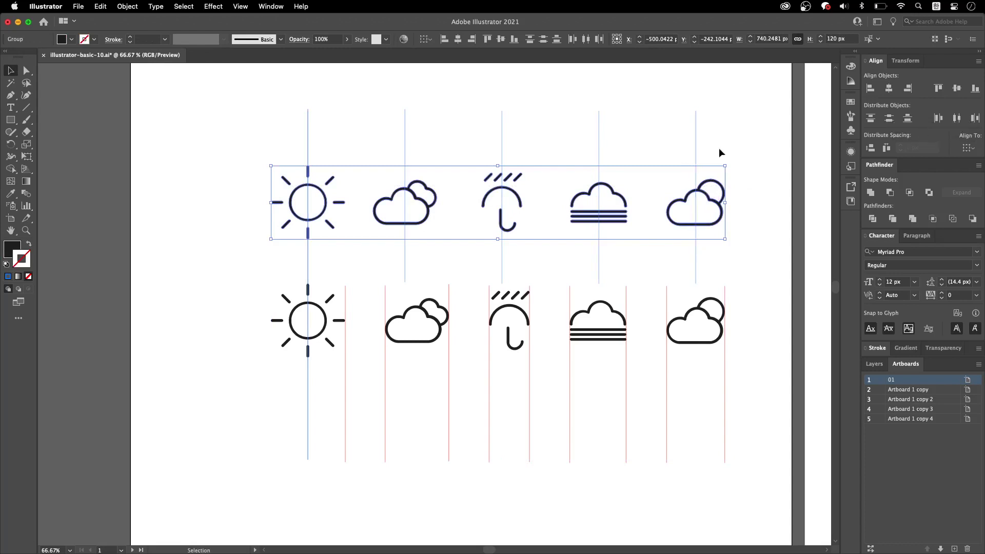
{"action": "left_click", "coordinate": [332, 92]}
Draw a black rectangle about 160 × 37 px between the first two blue lines above the upper icons and repeat it up to the last line
{"action": "key", "text": "m"}
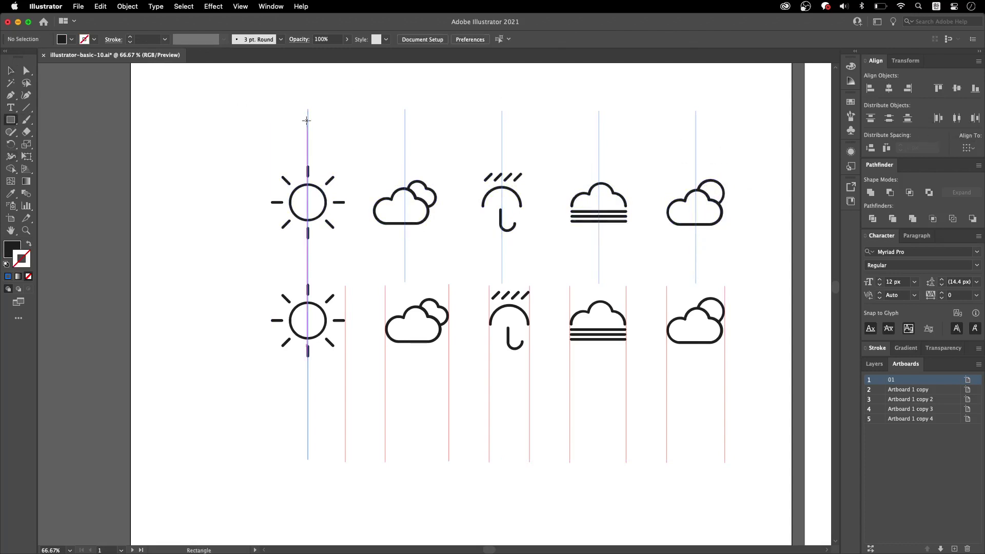
{"action": "mouse_move", "coordinate": [307, 121]}
{"action": "left_mouse_down"}
{"action": "mouse_move", "coordinate": [406, 144]}
{"action": "mouse_move", "coordinate": [459, 138]}
{"action": "left_mouse_up"}
{"action": "left_click", "coordinate": [12, 70]}
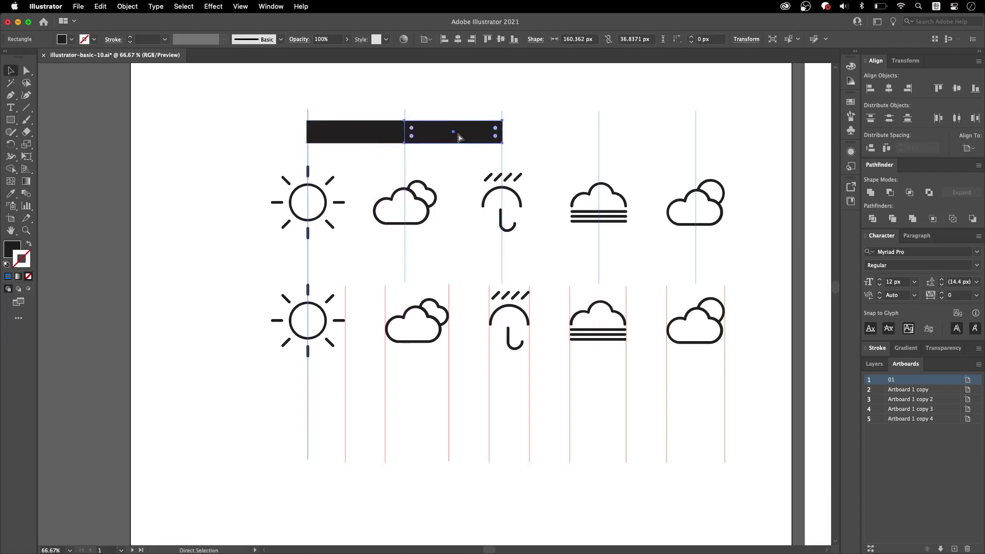
{"action": "key", "text": "super+d"}
{"action": "key", "text": "super+d"}
{"action": "left_click", "coordinate": [648, 150]}
{"action": "left_click", "coordinate": [661, 133]}
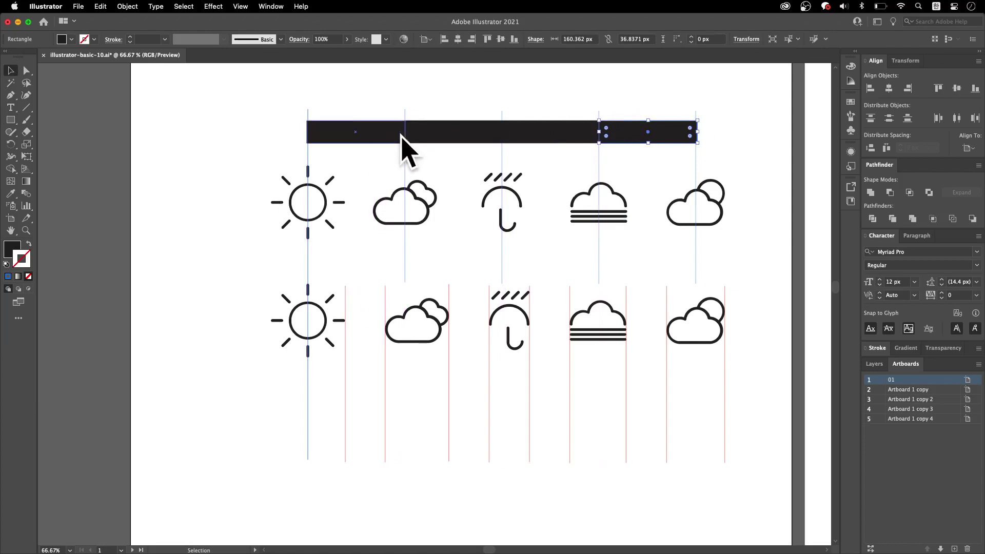
Fill the four gaps between the lower row's icons with copies of the black rectangle narrowed to about 65 px
{"action": "left_click_drag", "start_coordinate": [356, 134], "coordinate": [651, 320]}
{"action": "left_click", "coordinate": [720, 377]}
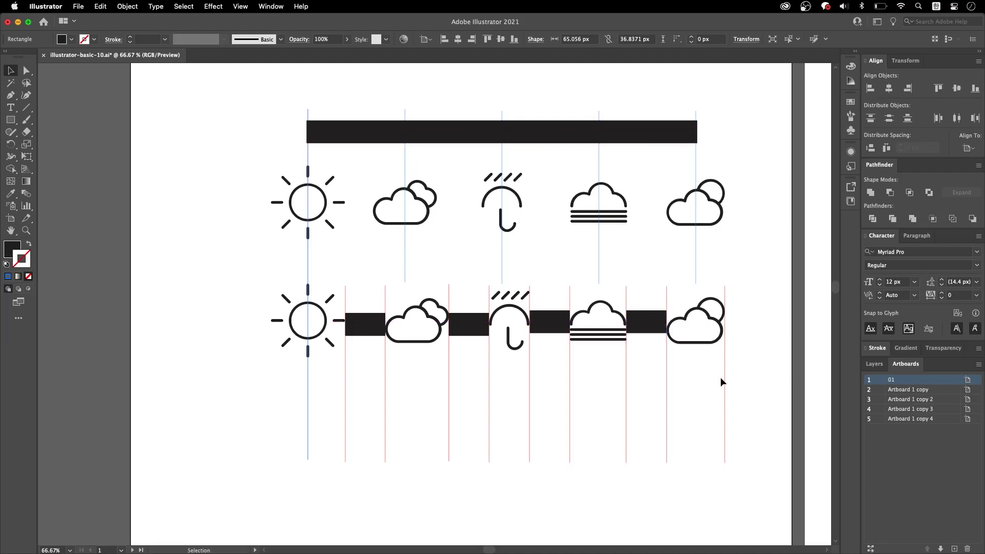